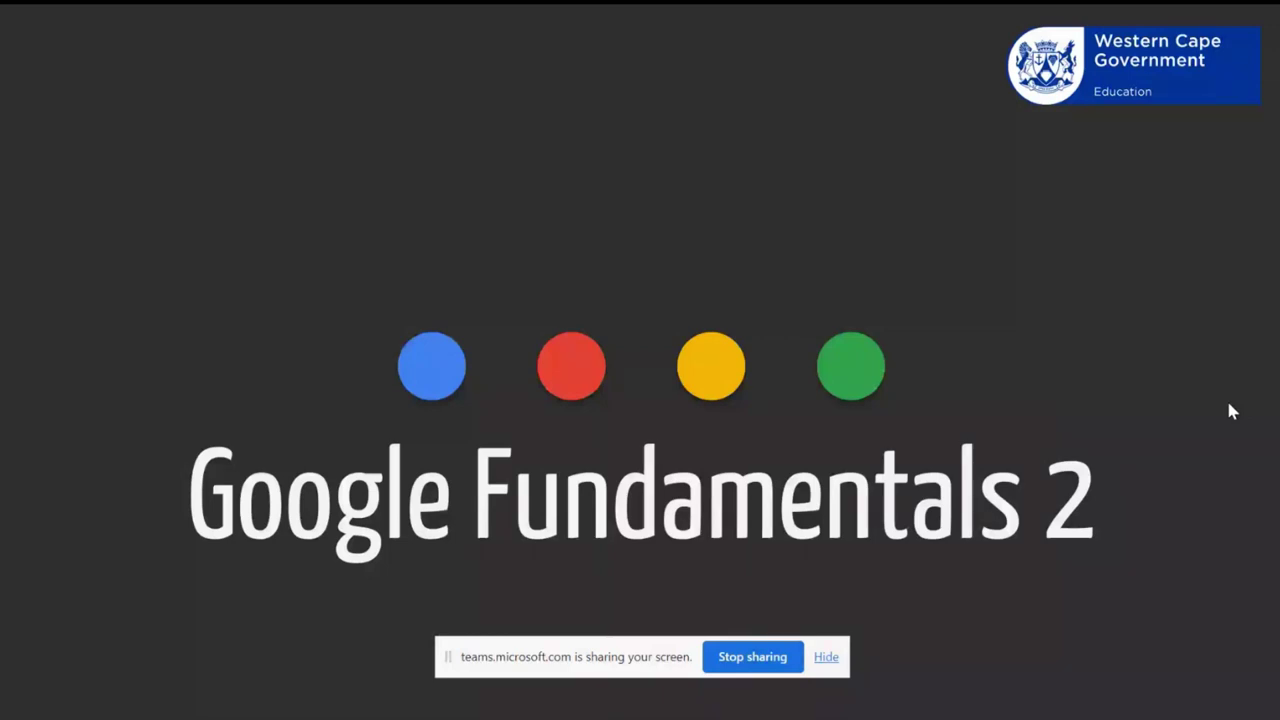
{"action": "left_click", "coordinate": [1231, 410]}
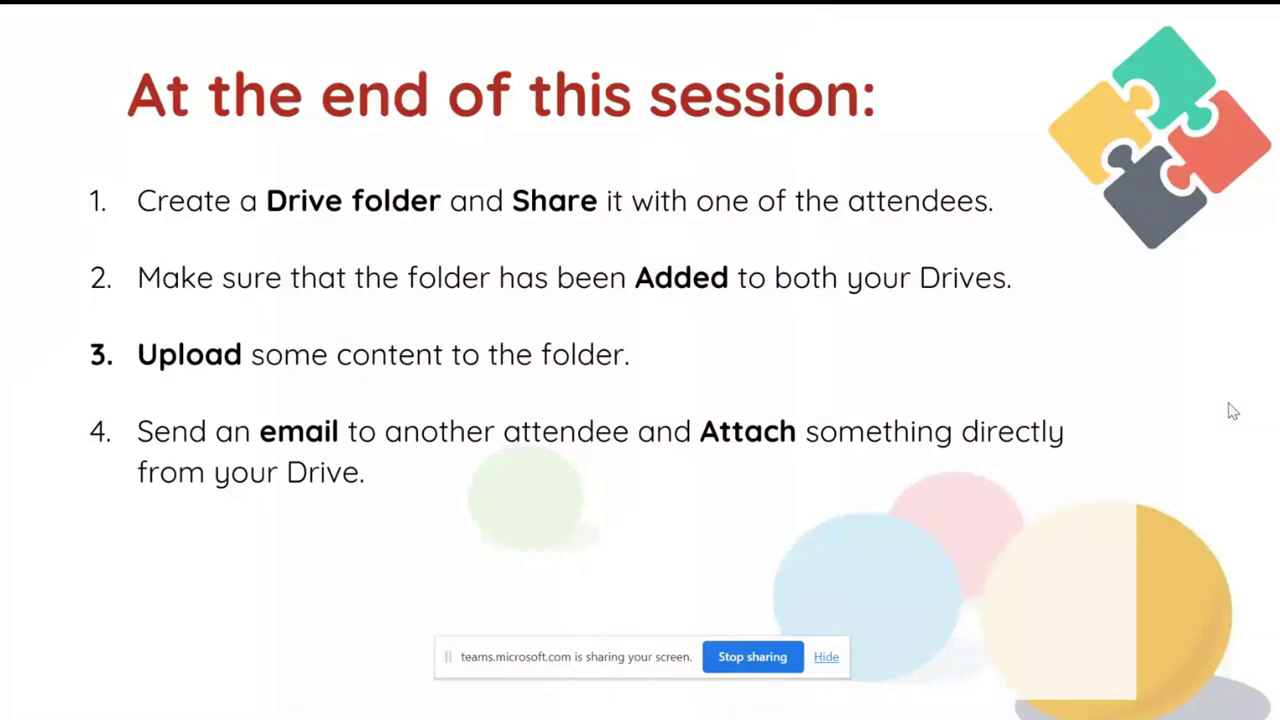
{"action": "left_click", "coordinate": [1231, 410]}
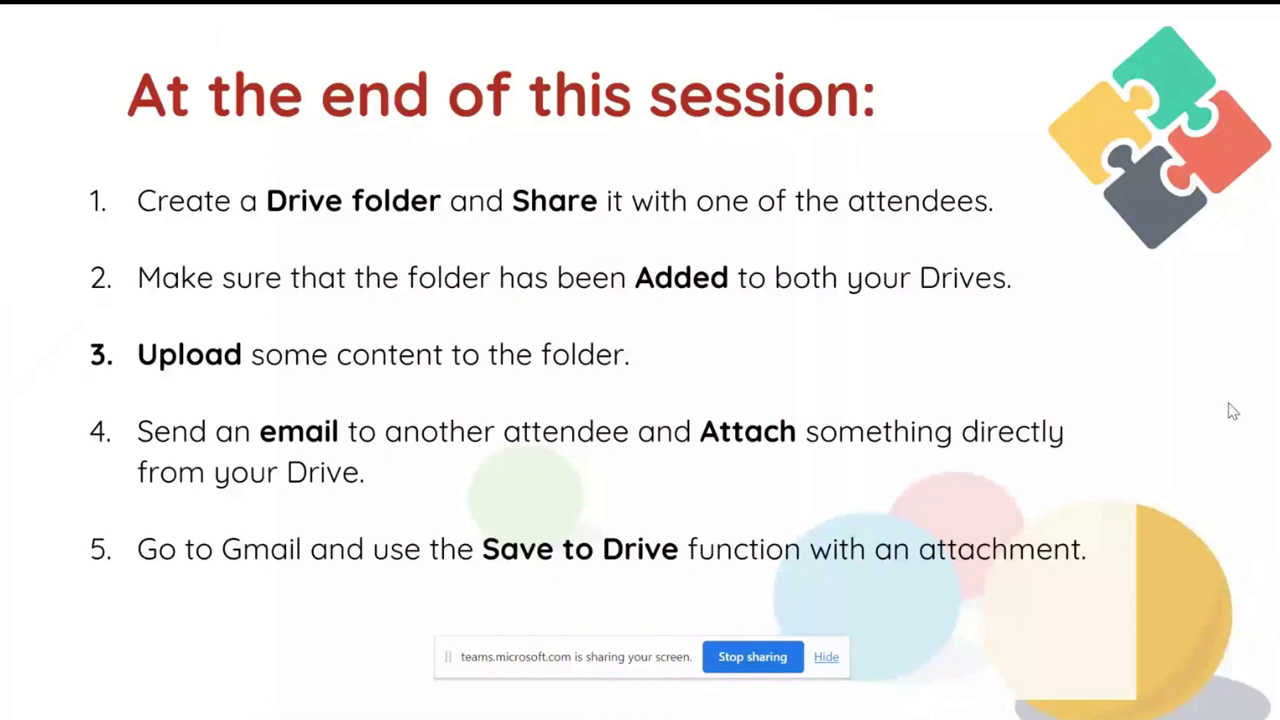
{"action": "left_click", "coordinate": [1231, 410]}
Step: Switch to Chrome and open My Drive in Google Drive
{"action": "key", "text": "alt+Tab"}
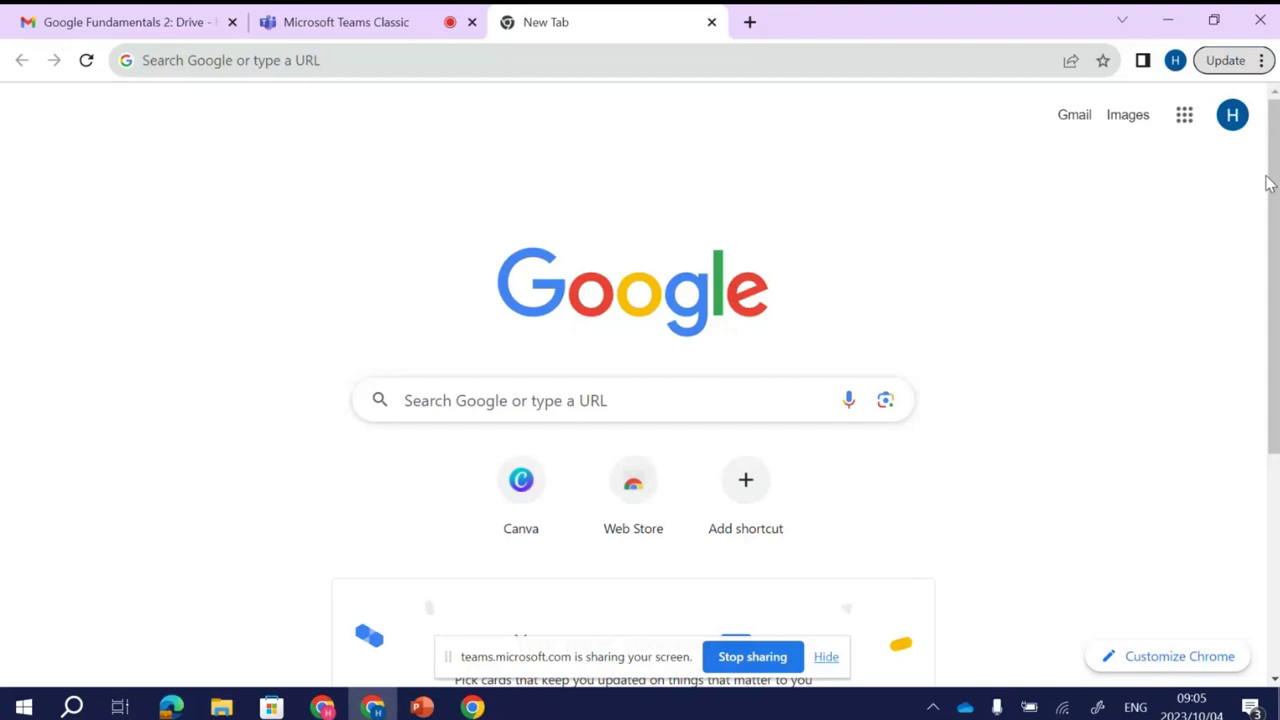
{"action": "left_click", "coordinate": [1188, 115]}
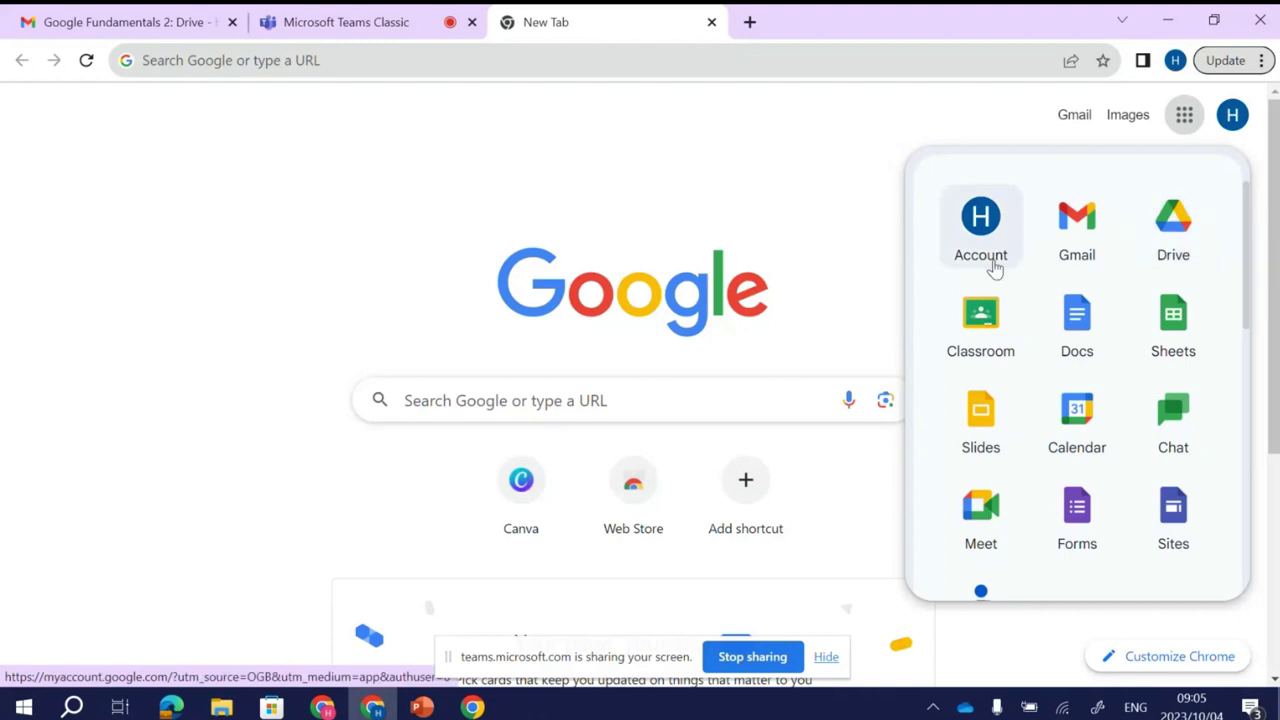
{"action": "left_click", "coordinate": [1181, 226]}
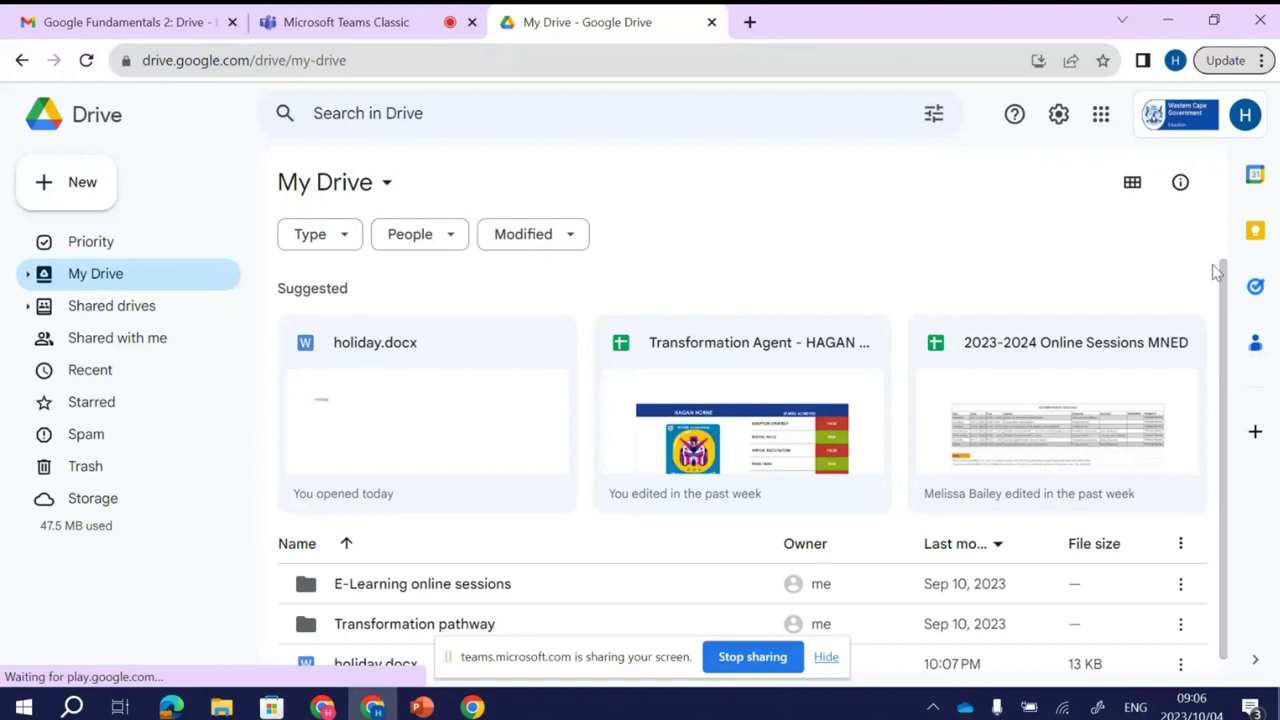
{"action": "scroll", "coordinate": [1222, 300], "scroll_direction": "down", "scroll_amount": 1}
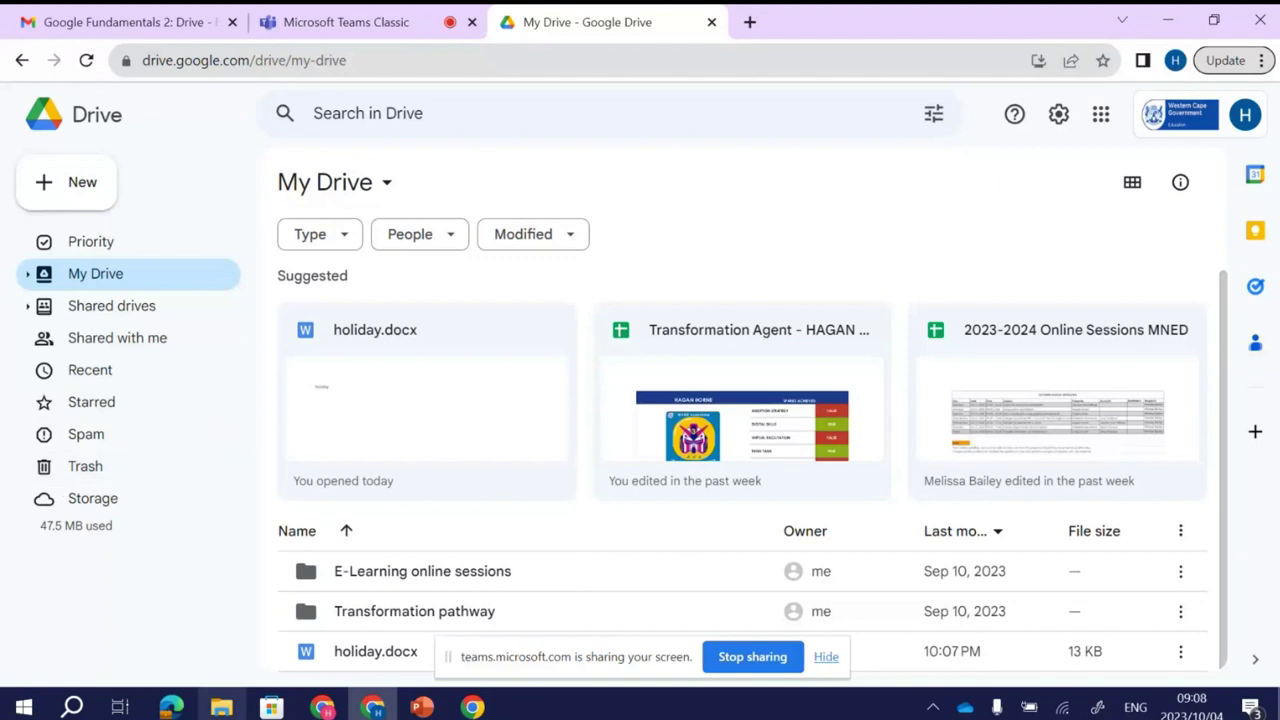
{"action": "mouse_move", "coordinate": [221, 707]}
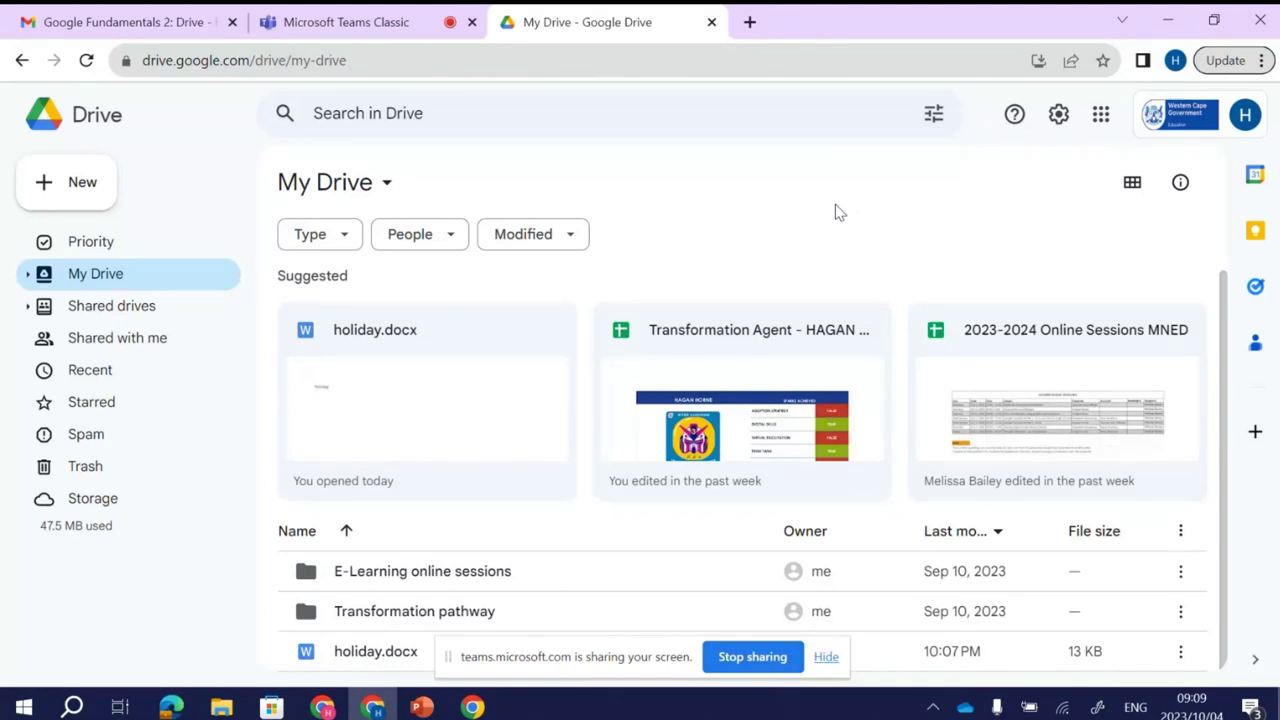
Step: Bookmark the My Drive page on the bookmarks bar
{"action": "left_click", "coordinate": [1104, 61]}
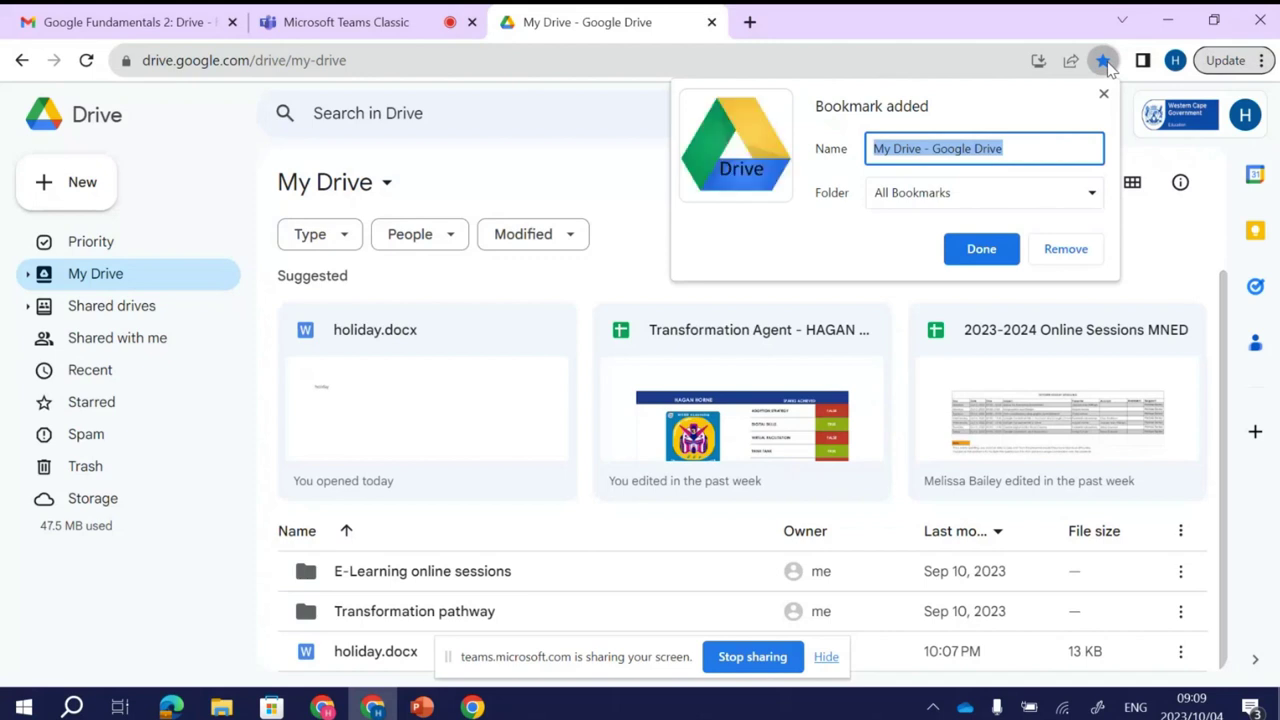
{"action": "left_click", "coordinate": [1089, 194]}
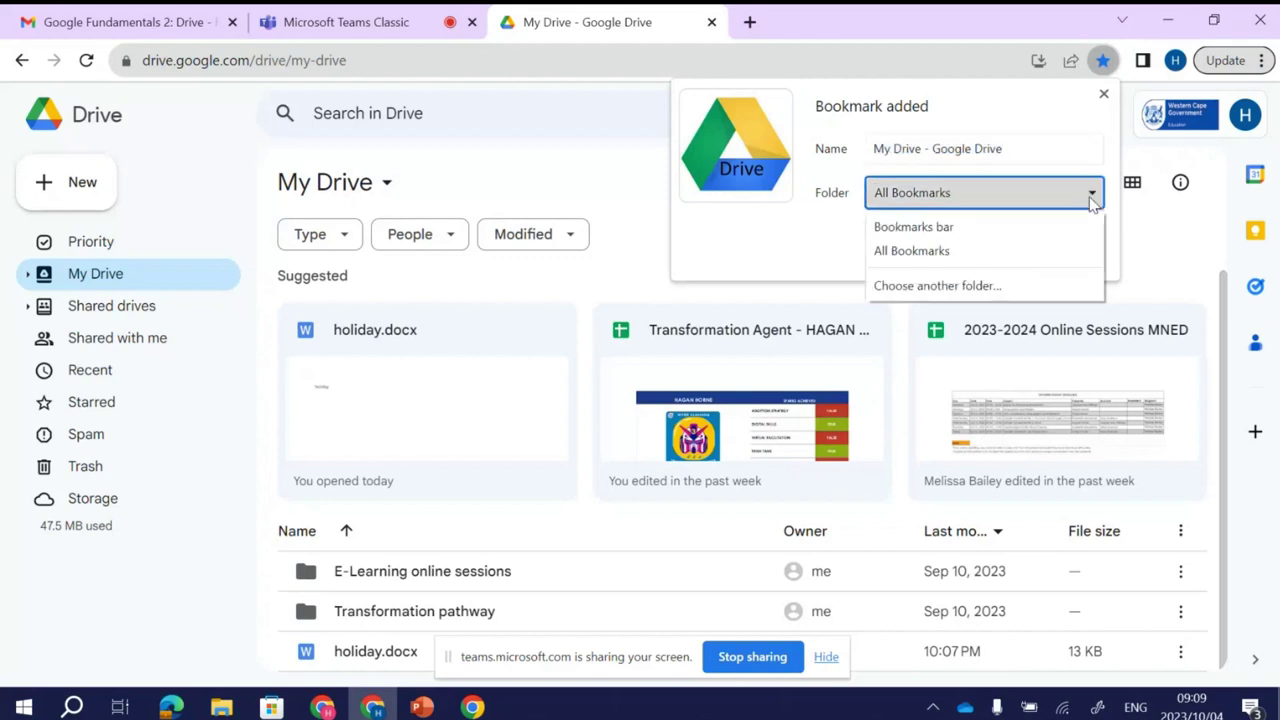
{"action": "left_click", "coordinate": [913, 285]}
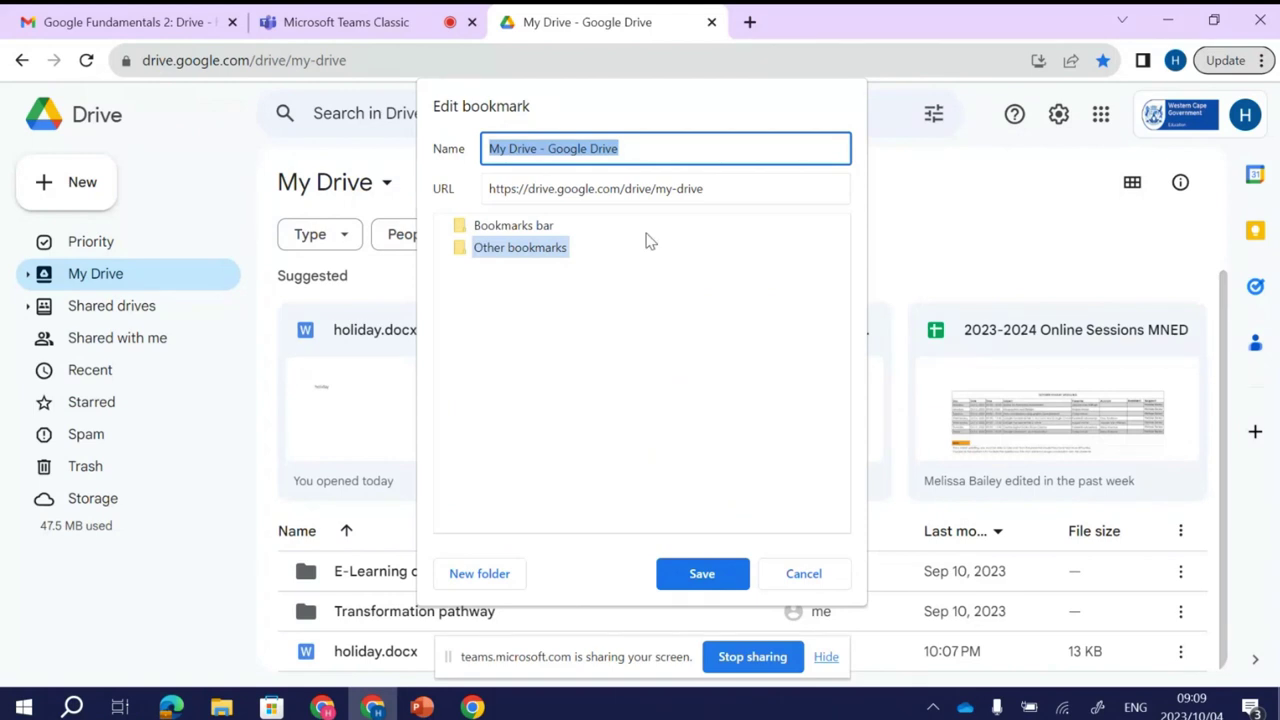
{"action": "key", "text": "Escape"}
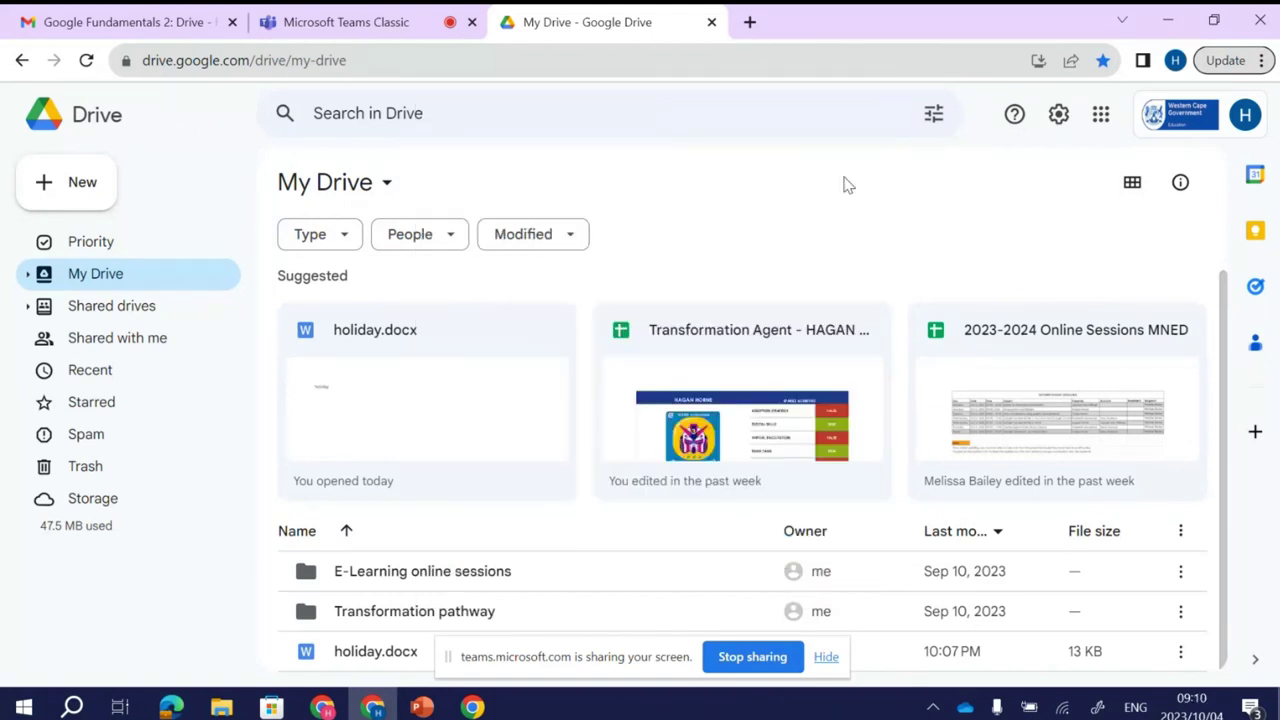
Step: Test the Drive bookmark in a new browser tab and close that tab again
{"action": "left_click", "coordinate": [750, 22]}
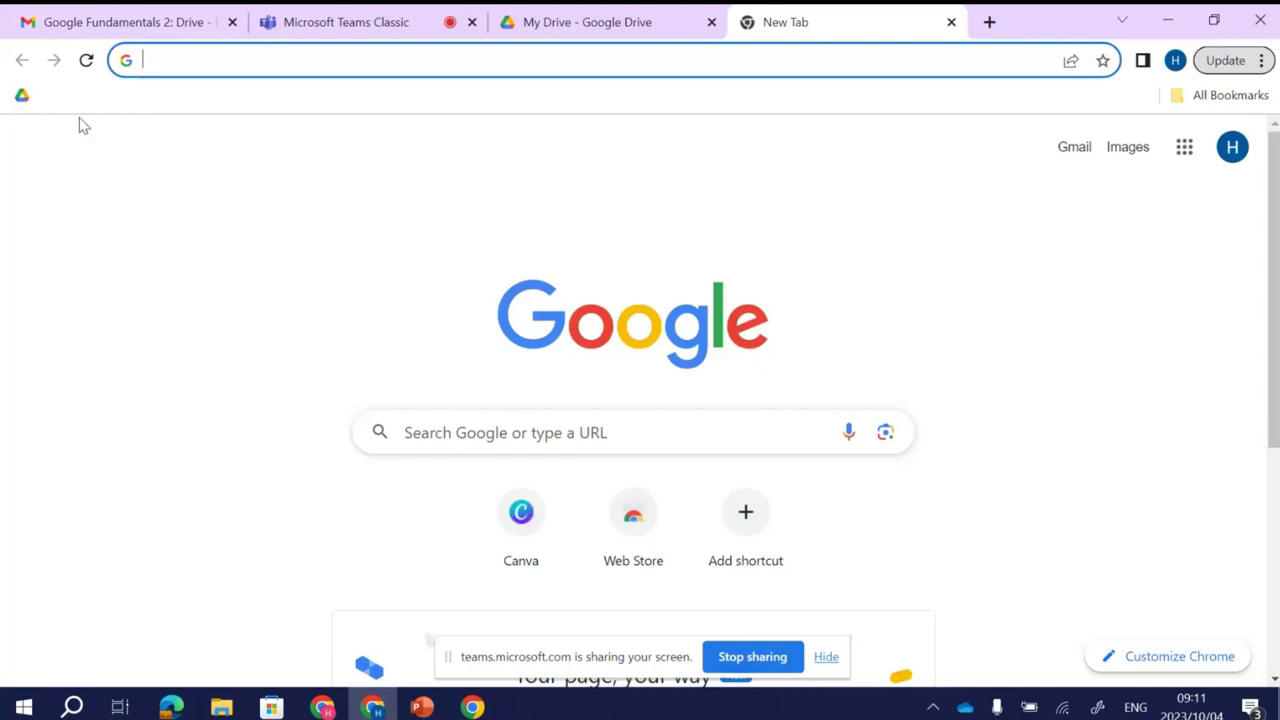
{"action": "left_click", "coordinate": [22, 95]}
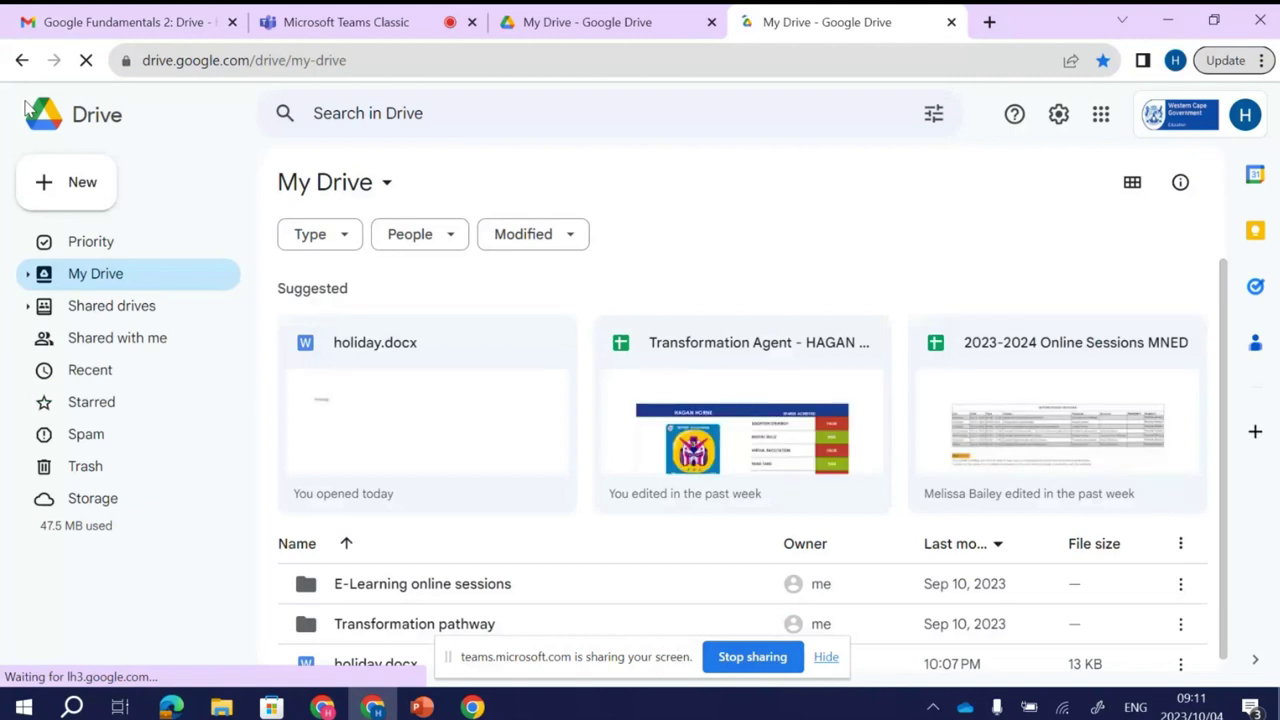
{"action": "key", "text": "ctrl+w"}
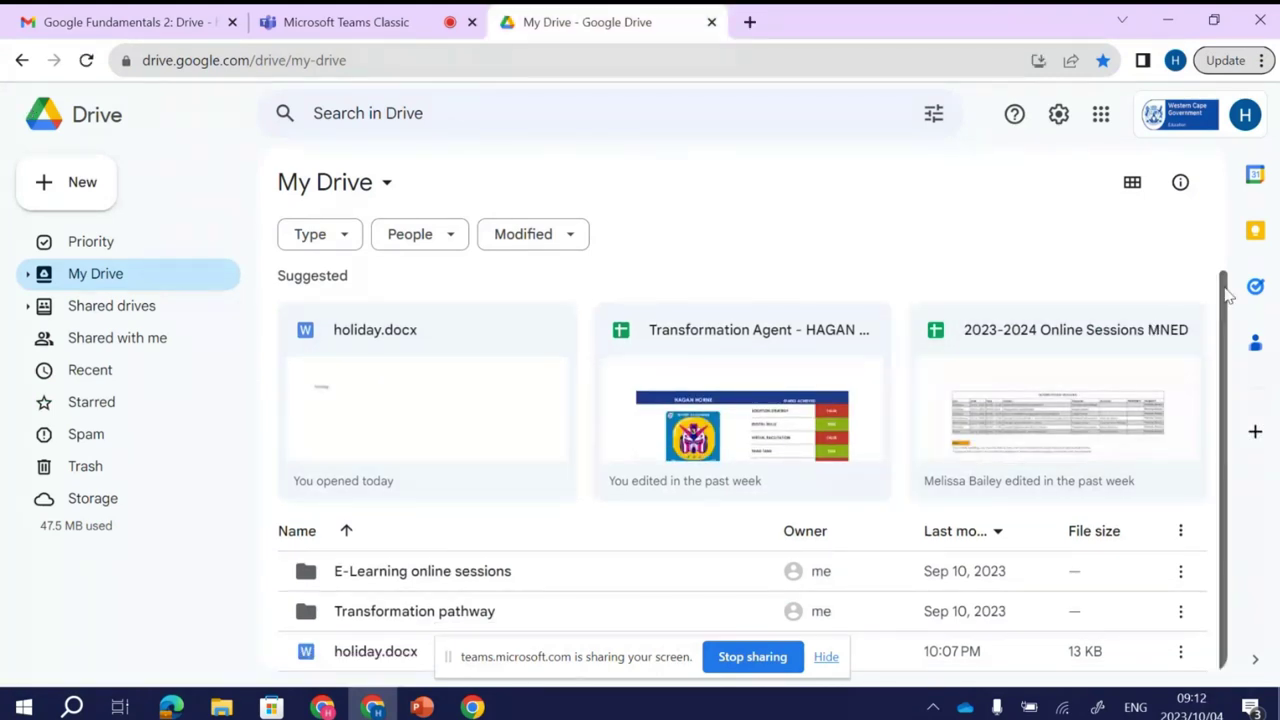
Step: Create a new folder named GOOGLE TRAINING in My Drive
{"action": "left_click_drag", "start_coordinate": [1224, 315], "coordinate": [1227, 388]}
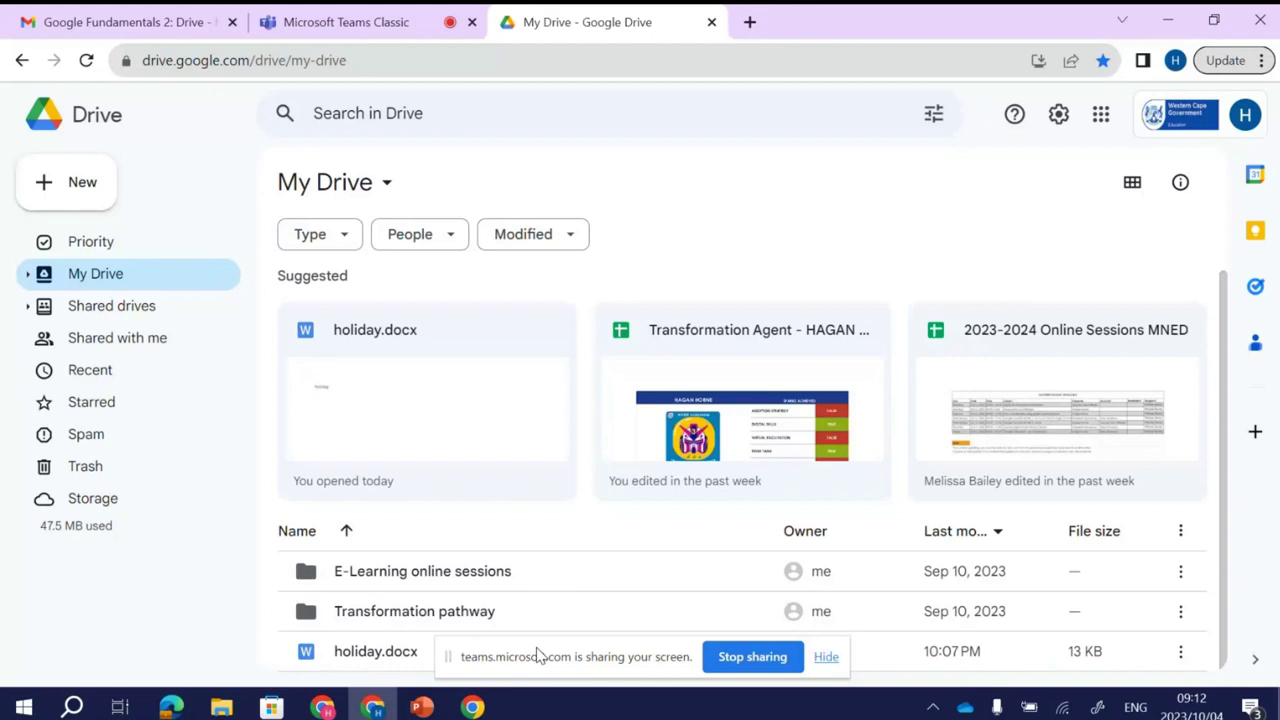
{"action": "left_click", "coordinate": [57, 201]}
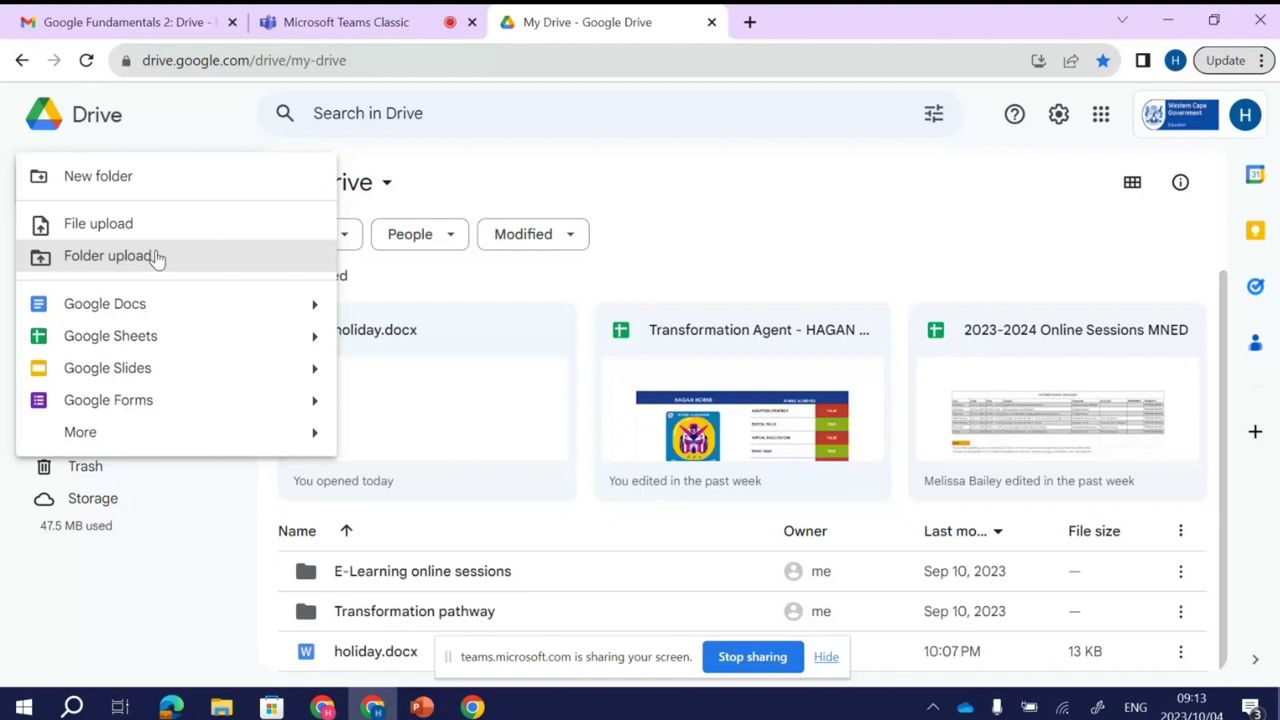
{"action": "left_click", "coordinate": [102, 188]}
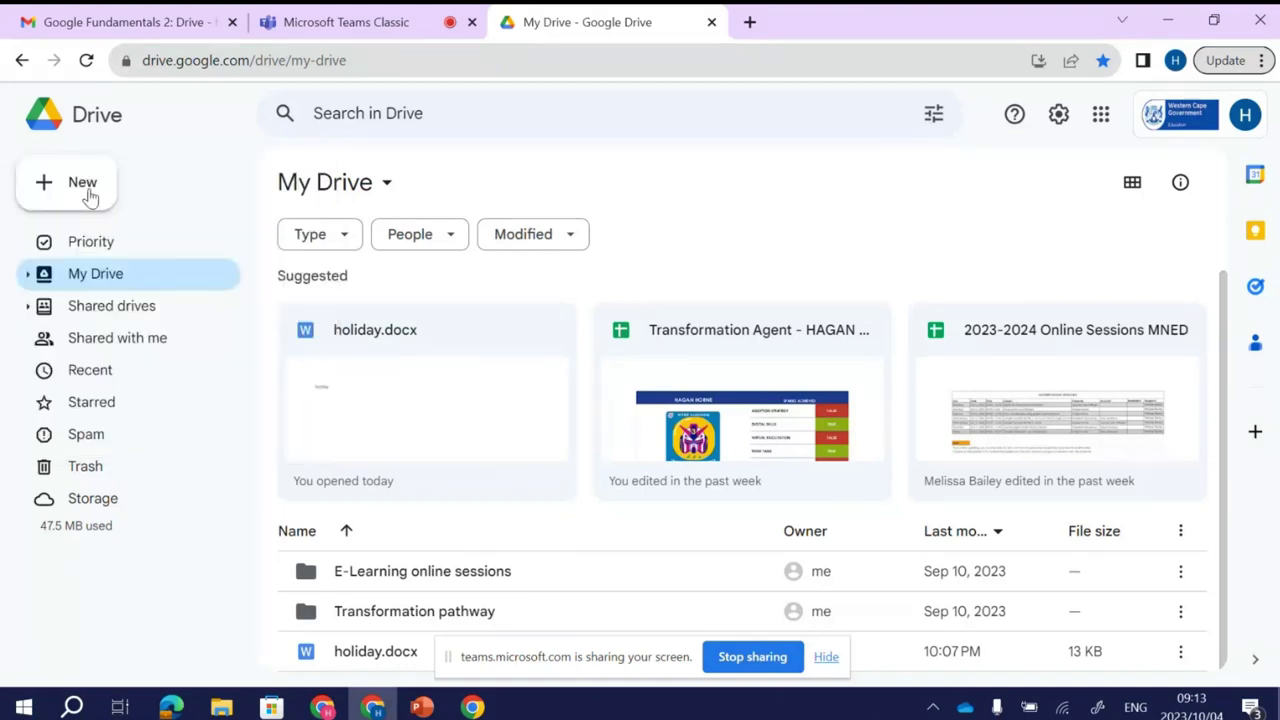
{"action": "left_click", "coordinate": [84, 186]}
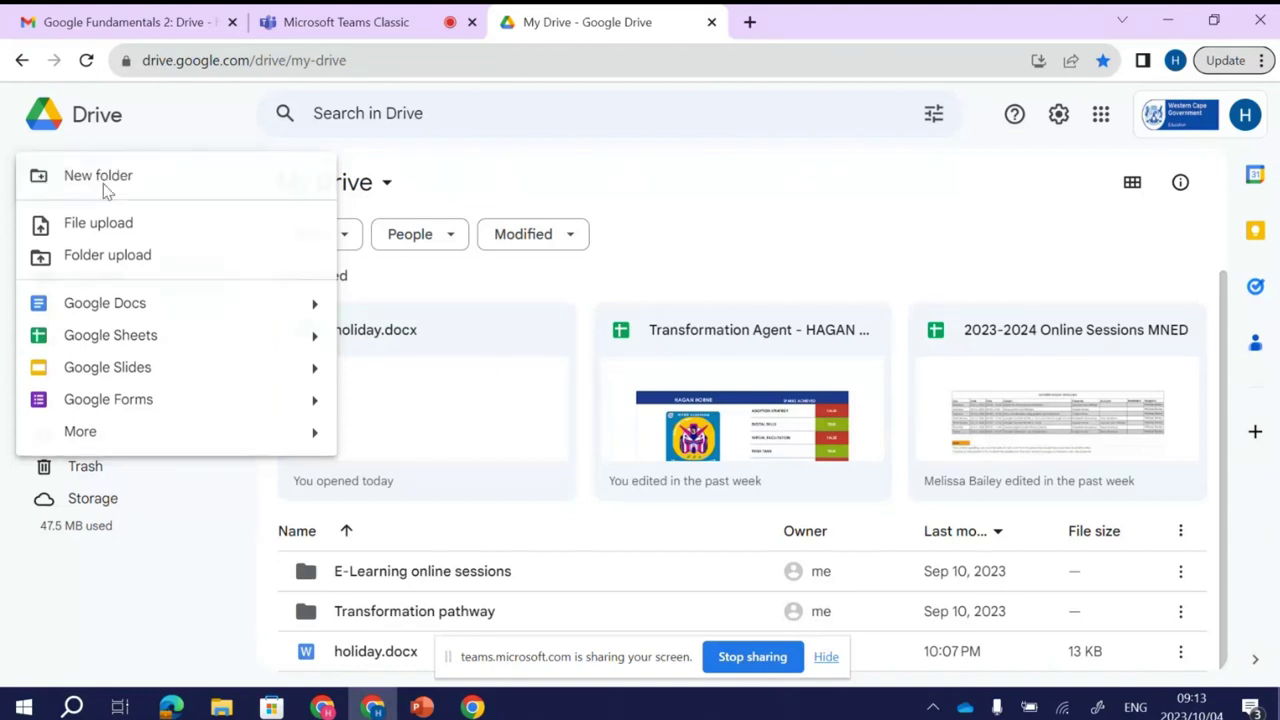
{"action": "left_click", "coordinate": [104, 186]}
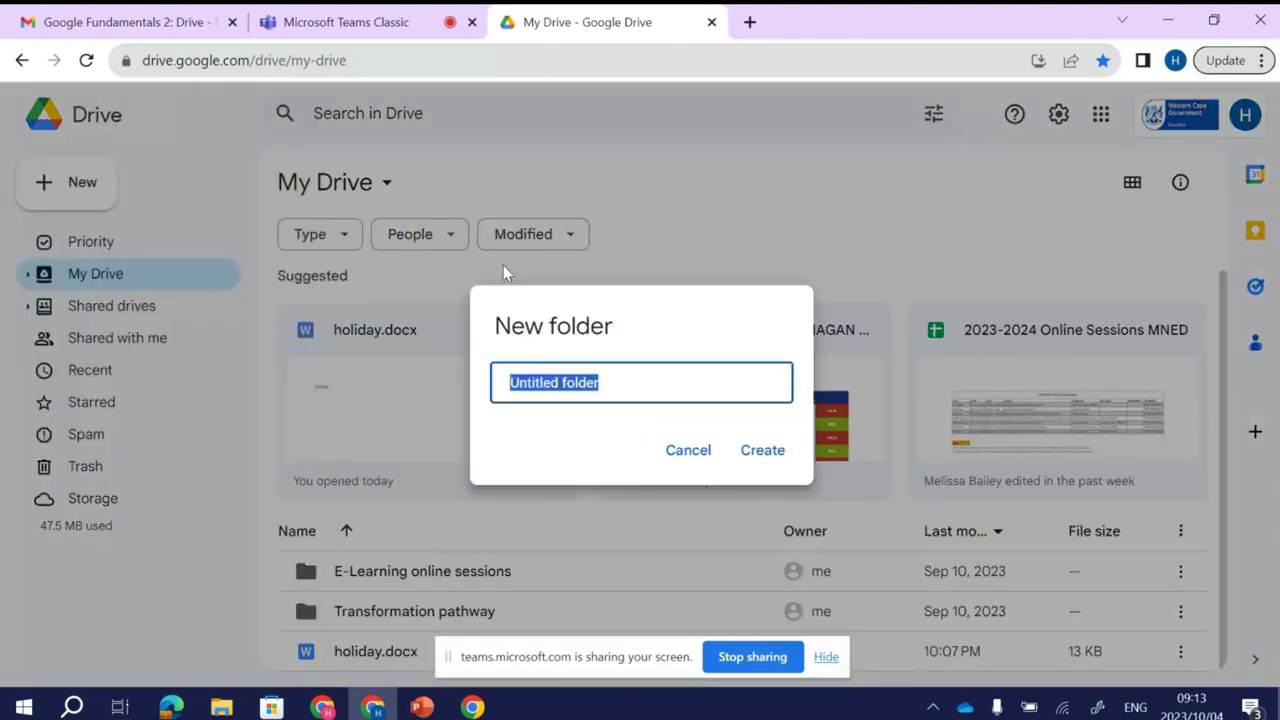
{"action": "type", "text": "GOOGLE TRA"}
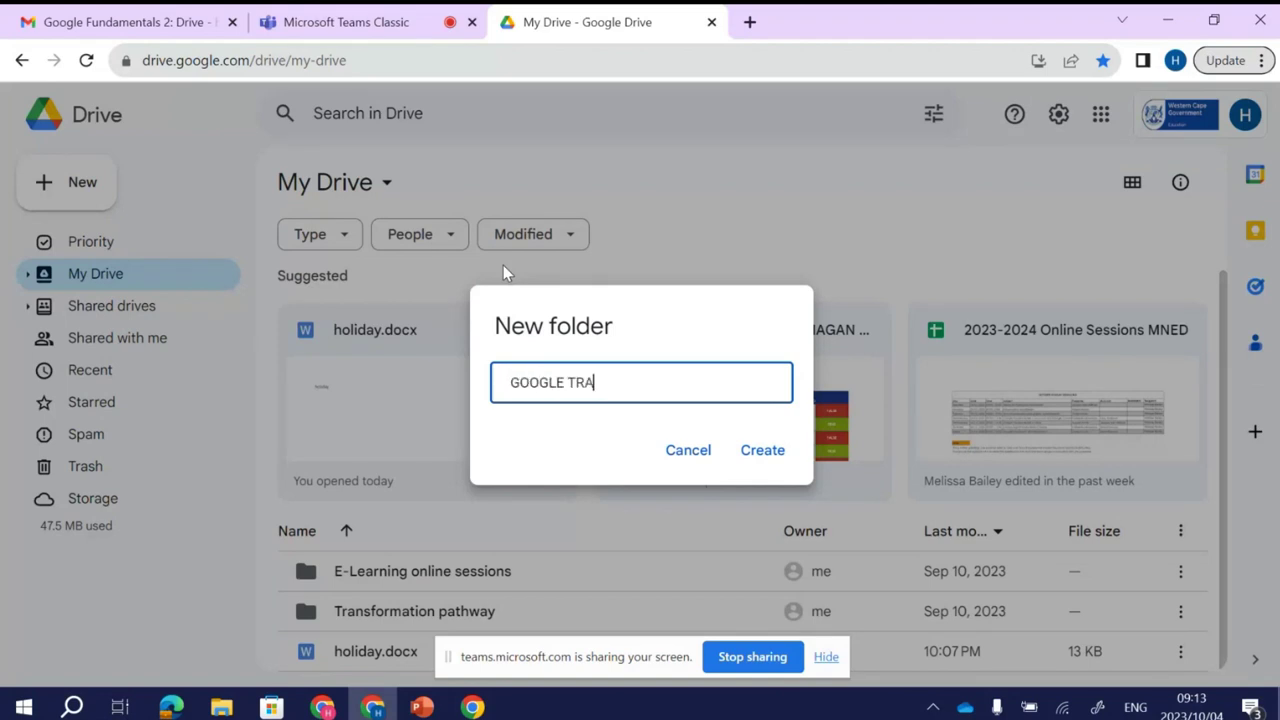
{"action": "type", "text": "INING"}
{"action": "left_click", "coordinate": [762, 450]}
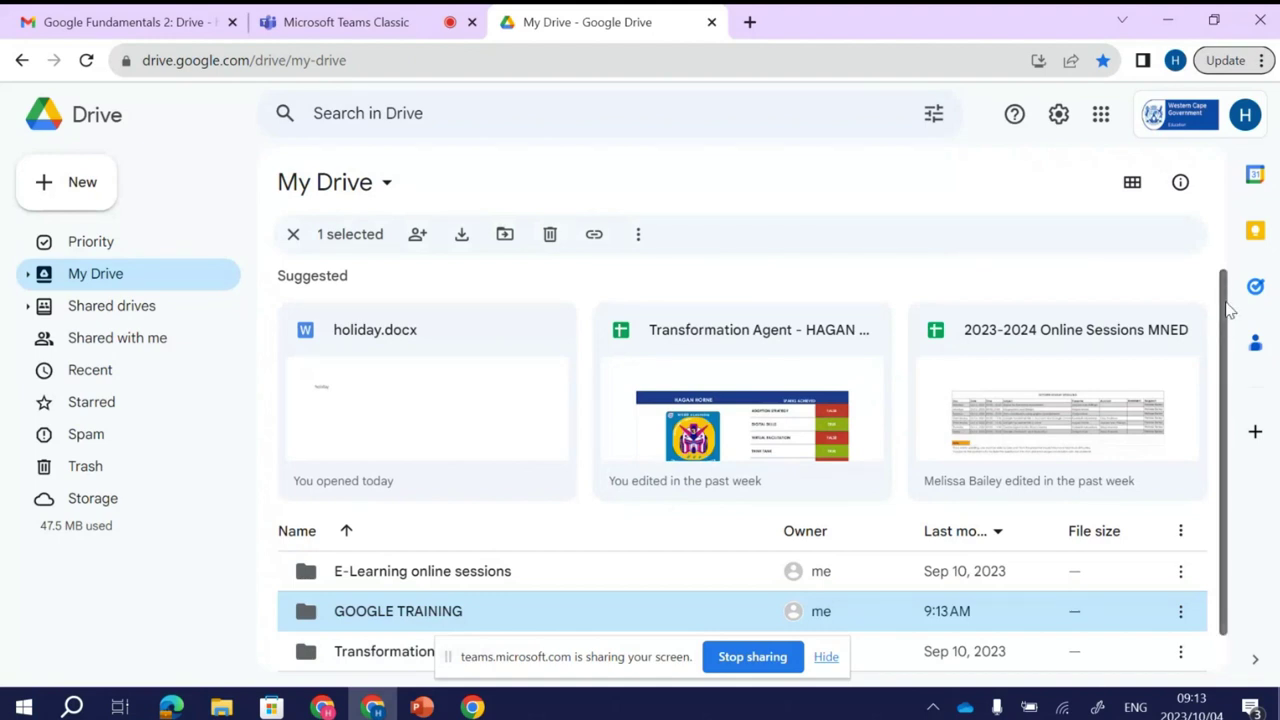
Step: Set up sharing of the GOOGLE TRAINING folder with the attendee's e-mail as Editor and begin the notification message
{"action": "scroll", "coordinate": [1229, 311], "scroll_direction": "down", "scroll_amount": 1}
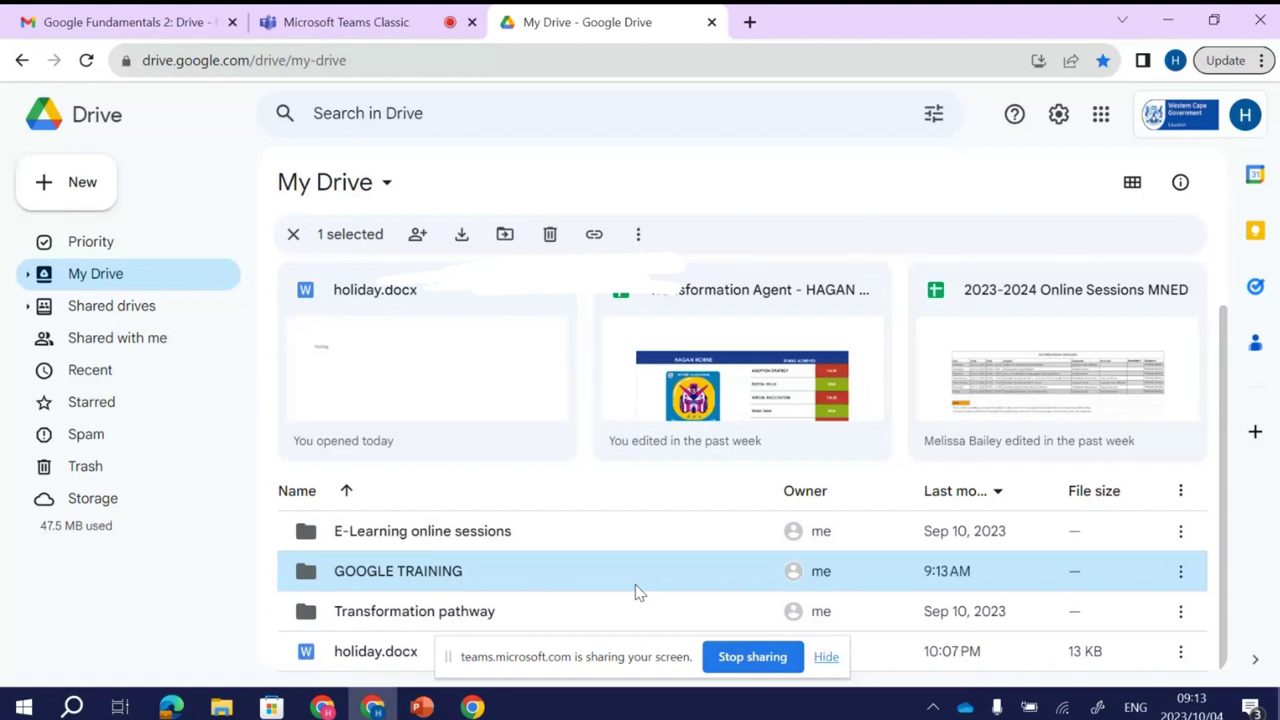
{"action": "key", "text": "."}
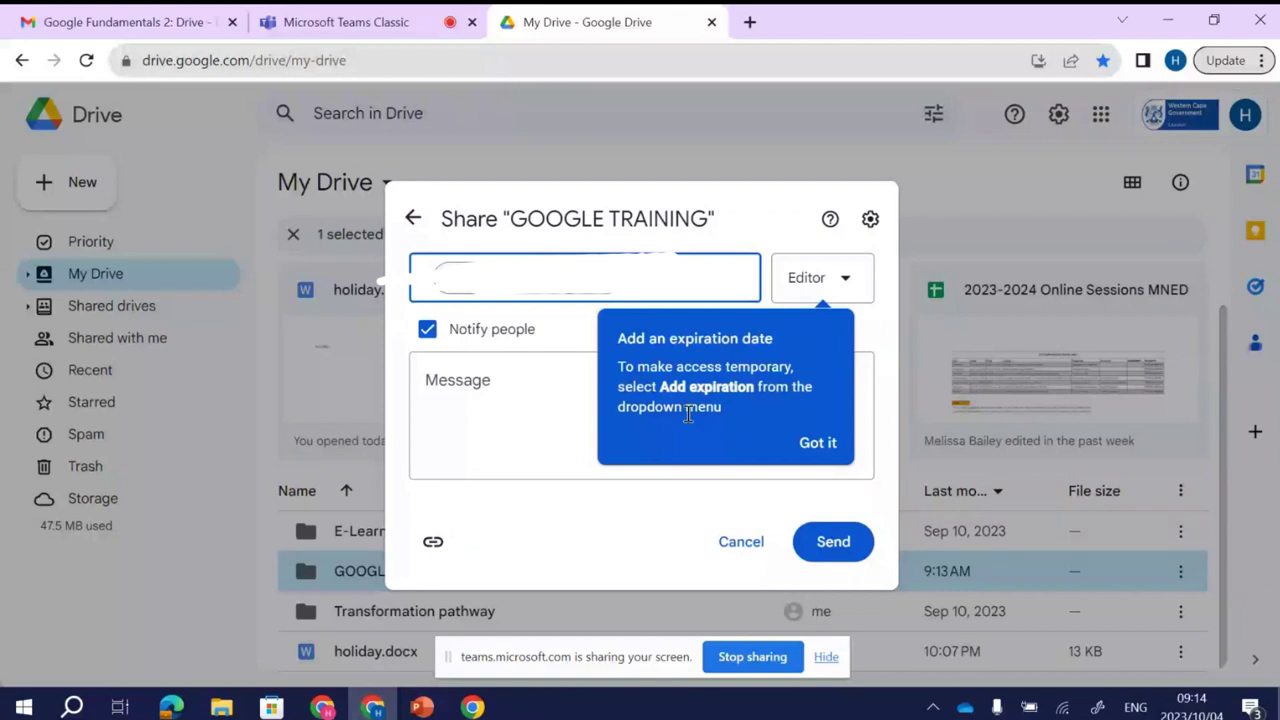
{"action": "left_click", "coordinate": [882, 338]}
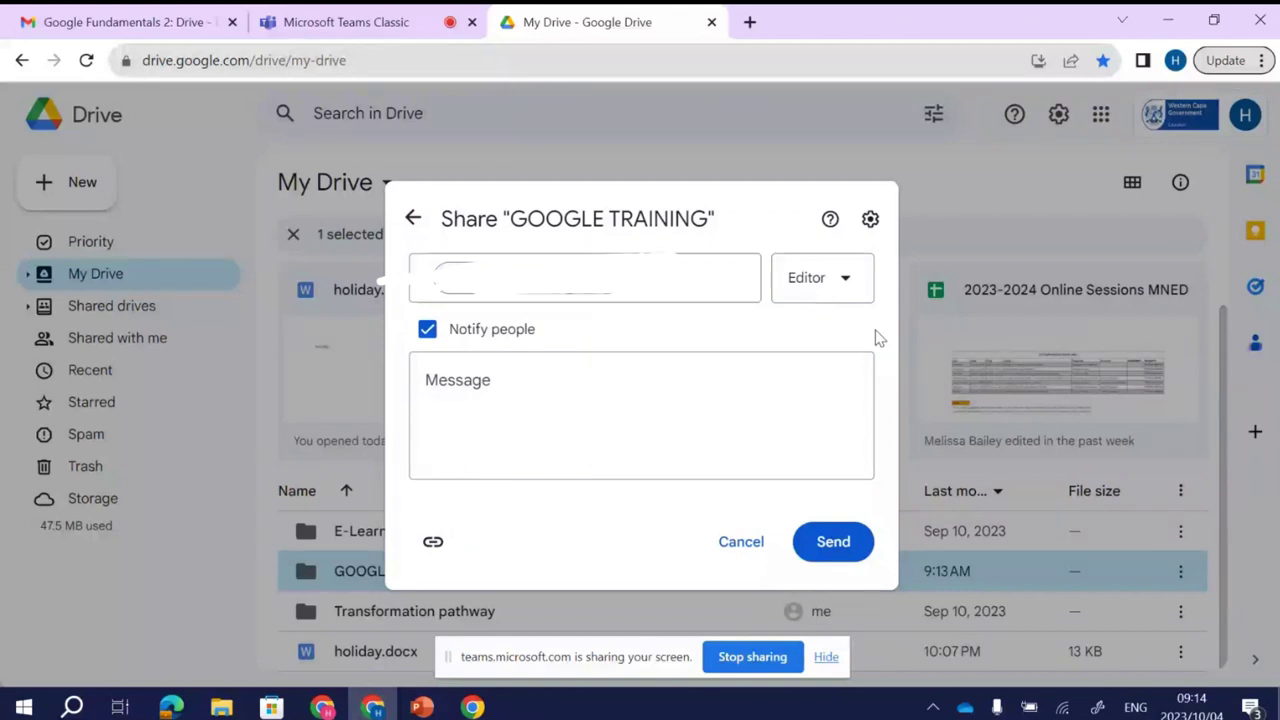
{"action": "left_click", "coordinate": [848, 287]}
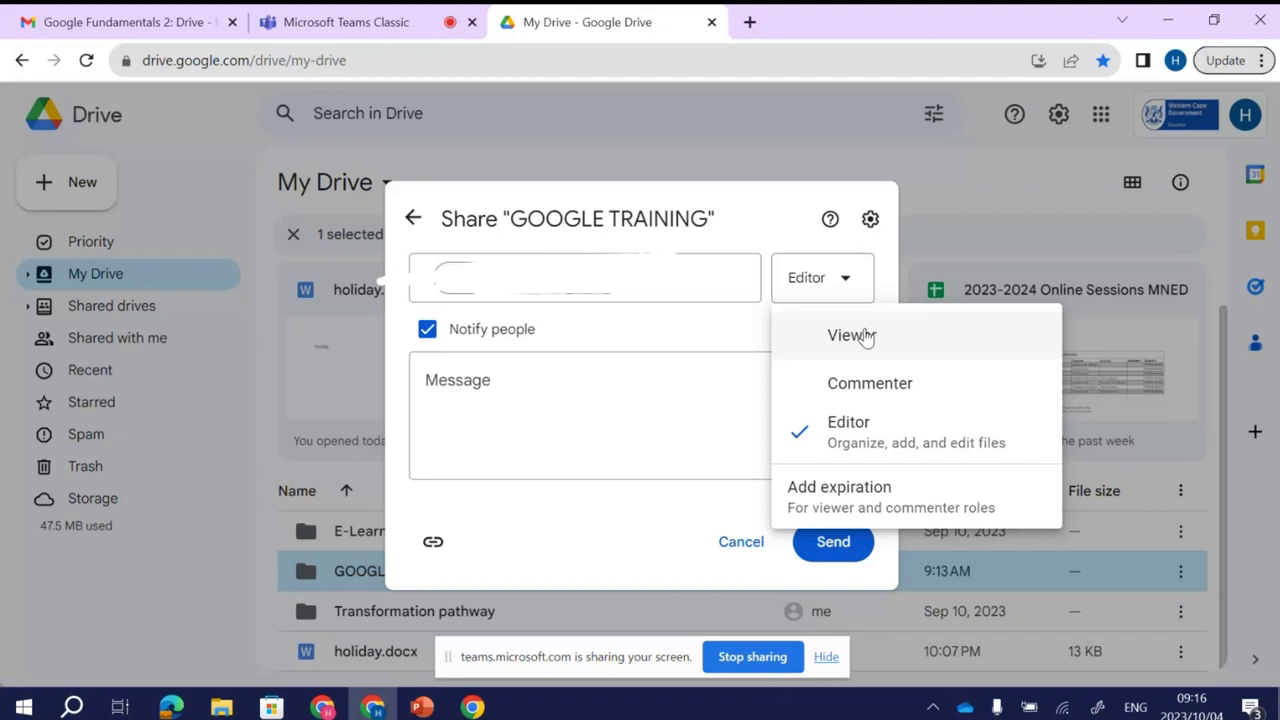
{"action": "left_click", "coordinate": [850, 424]}
{"action": "left_click", "coordinate": [515, 368]}
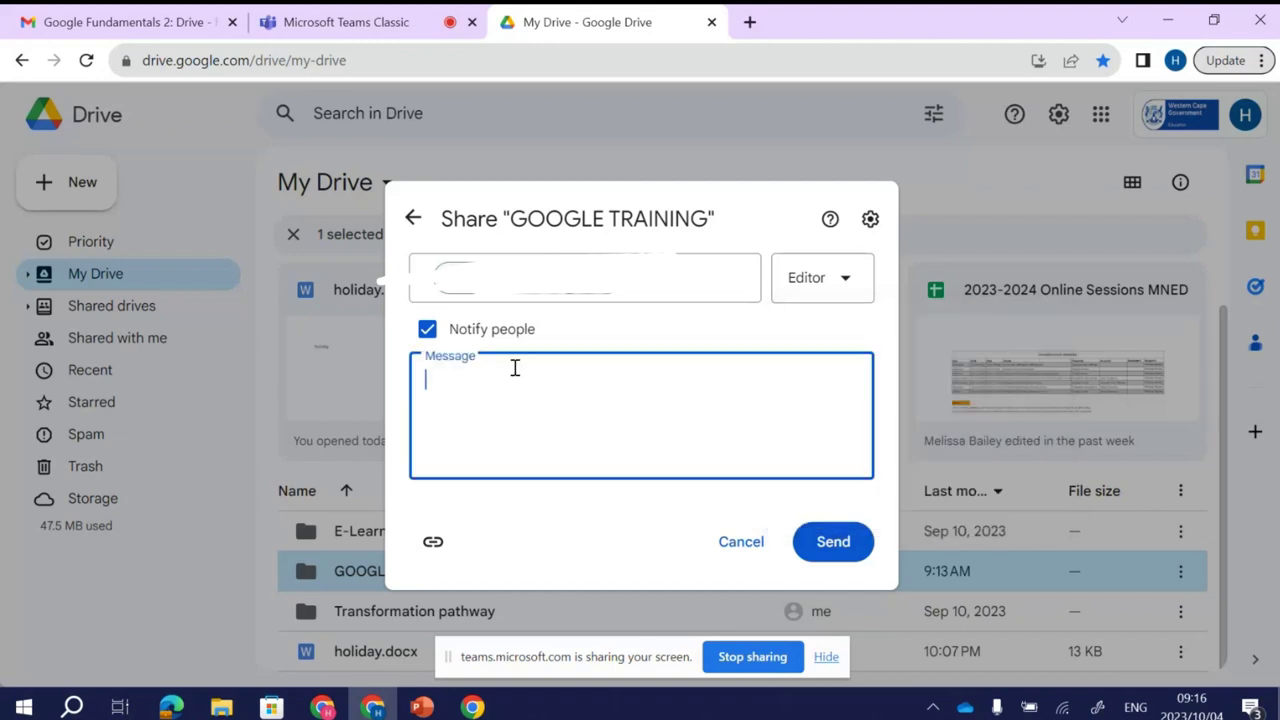
{"action": "type", "text": "wELC"}
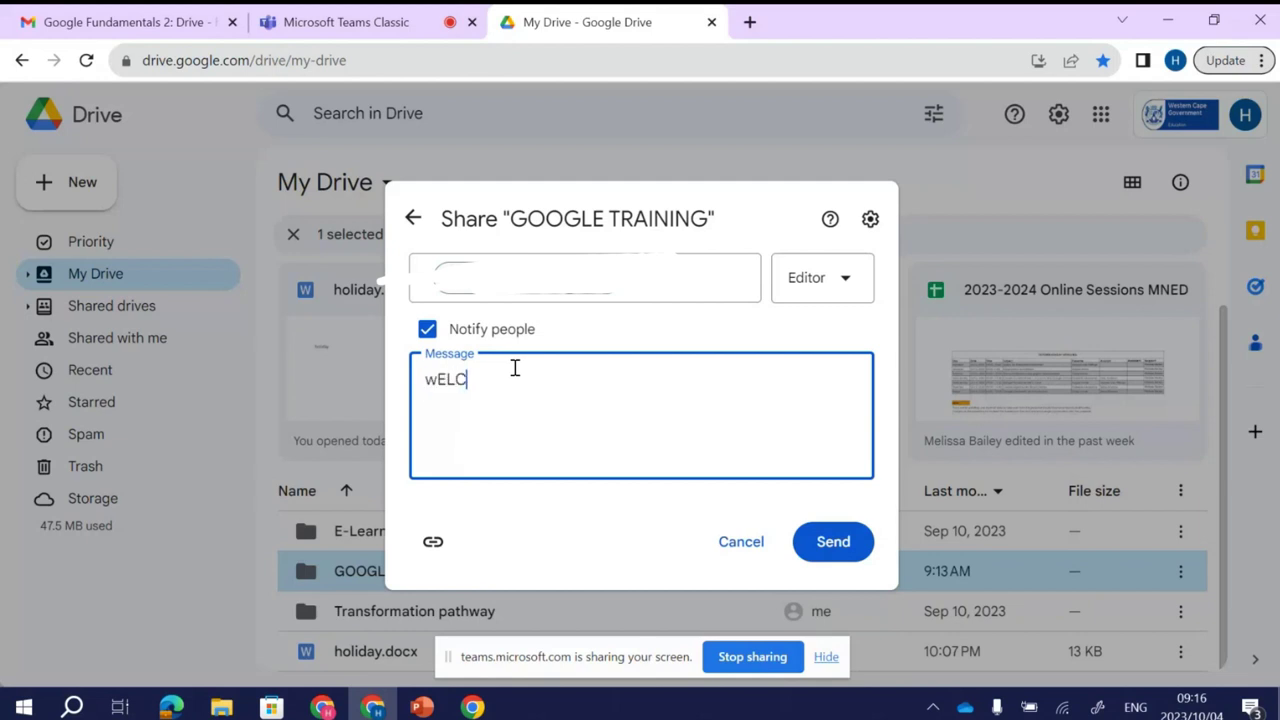
{"action": "type", "text": "OME TO MY DEPARTM"}
{"action": "key", "text": "BackSpace"}
{"action": "key", "text": "BackSpace"}
{"action": "key", "text": "BackSpace"}
{"action": "key", "text": "BackSpace"}
{"action": "key", "text": "BackSpace"}
{"action": "key", "text": "BackSpace"}
{"action": "key", "text": "BackSpace"}
{"action": "key", "text": "BackSpace"}
{"action": "key", "text": "BackSpace"}
{"action": "key", "text": "BackSpace"}
{"action": "key", "text": "BackSpace"}
{"action": "key", "text": "BackSpace"}
{"action": "key", "text": "BackSpace"}
{"action": "key", "text": "BackSpace"}
{"action": "key", "text": "BackSpace"}
{"action": "key", "text": "BackSpace"}
{"action": "key", "text": "BackSpace"}
{"action": "key", "text": "BackSpace"}
{"action": "key", "text": "BackSpace"}
{"action": "key", "text": "BackSpace"}
{"action": "key", "text": "BackSpace"}
Step: Write the share message "Welcome to my department. Looking forward to working with you" and send the invitation
{"action": "type", "text": "Wel"}
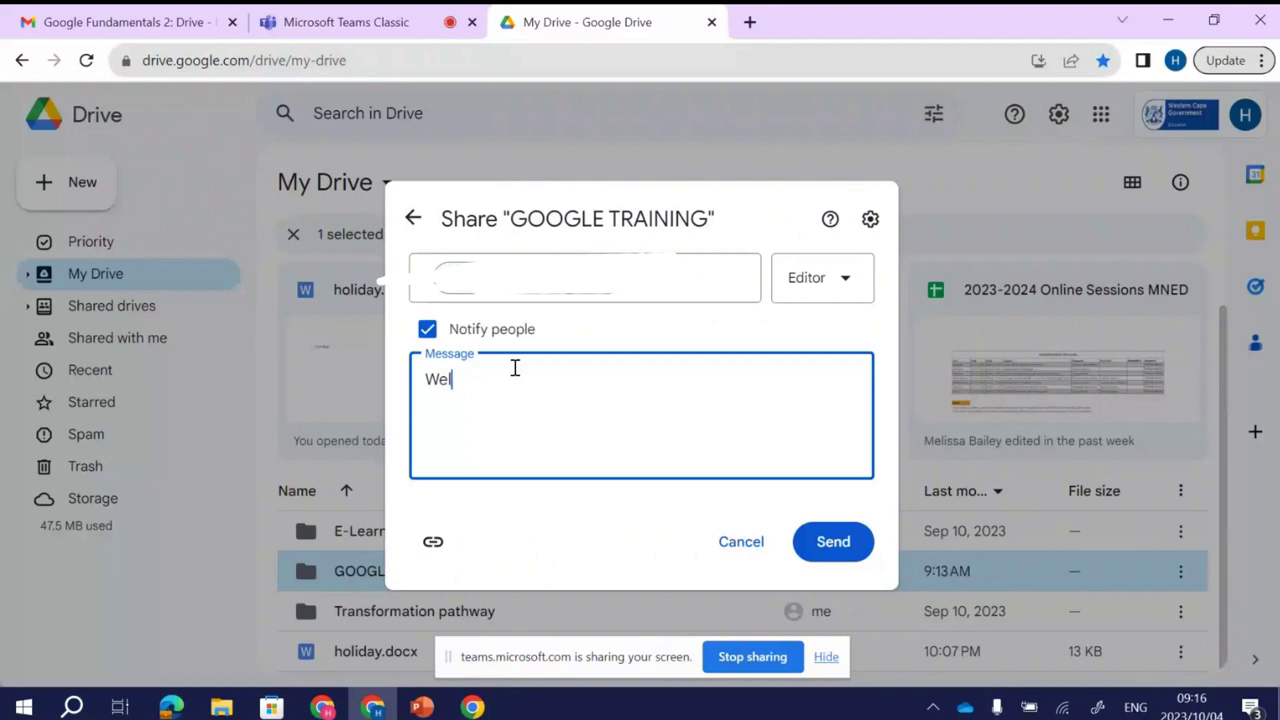
{"action": "type", "text": "come to my department"}
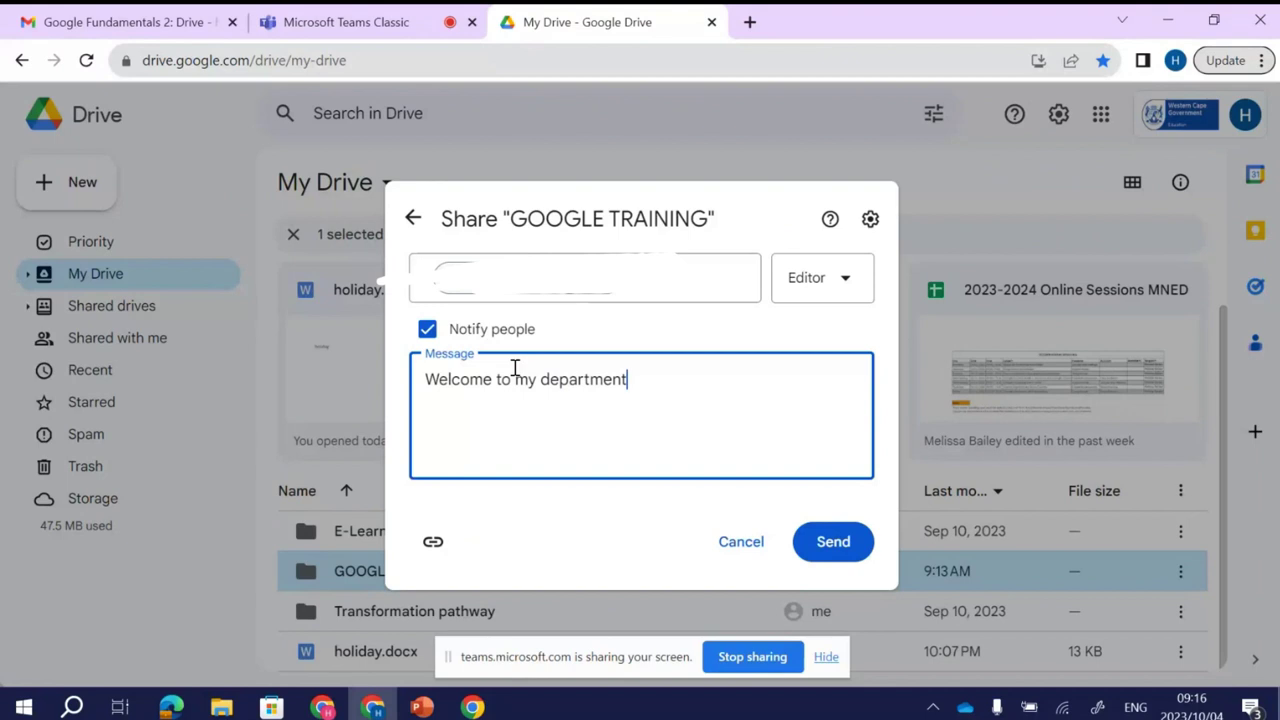
{"action": "type", "text": "."}
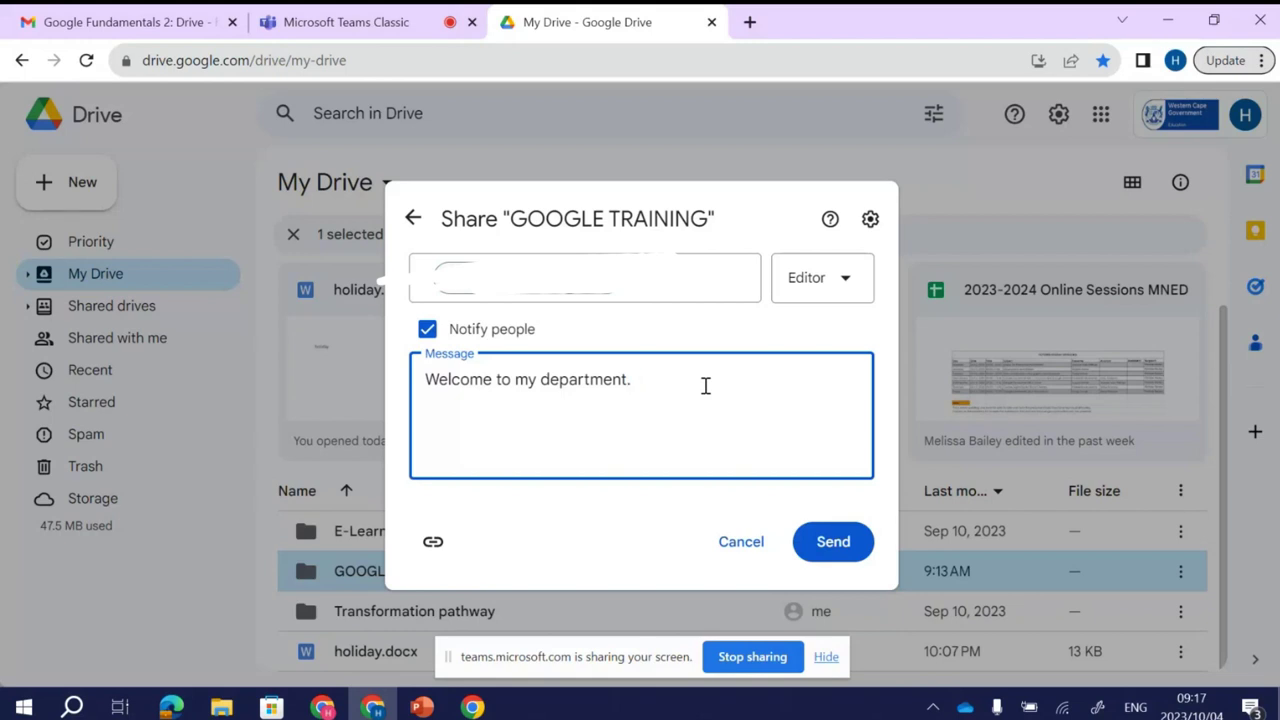
{"action": "type", "text": "Looking forward to working wit"}
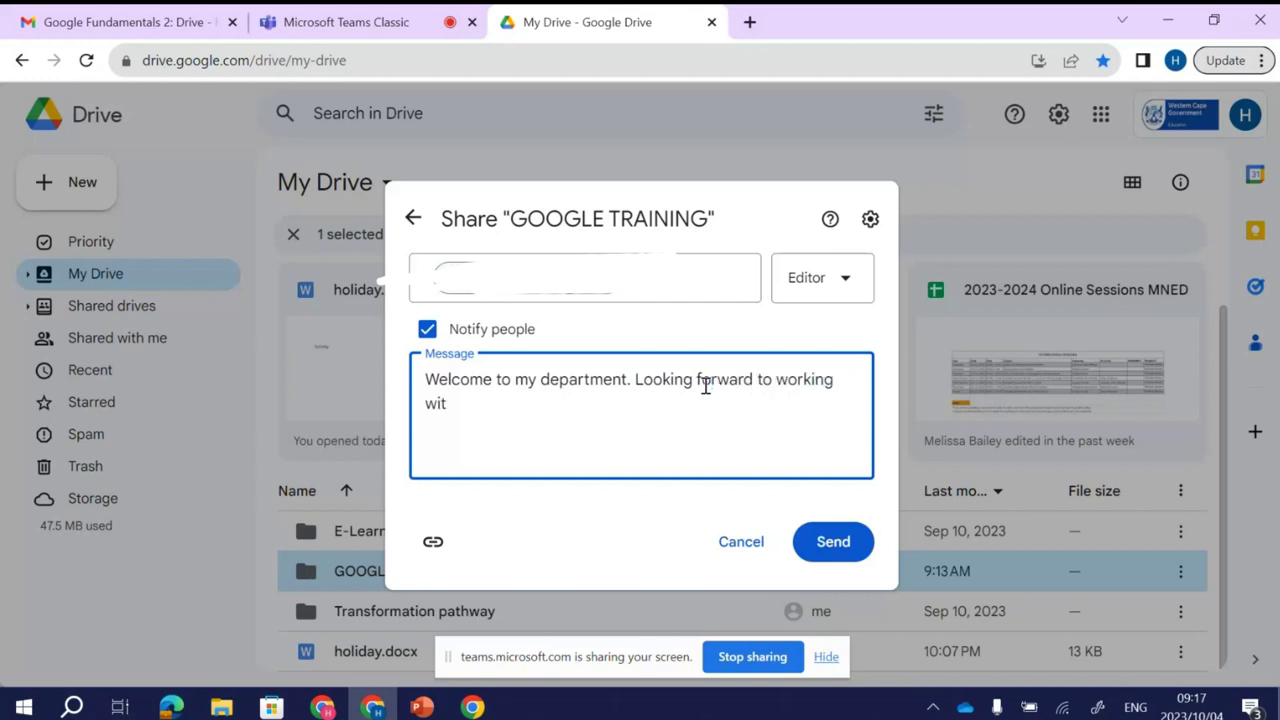
{"action": "type", "text": "h you"}
{"action": "left_click", "coordinate": [830, 547]}
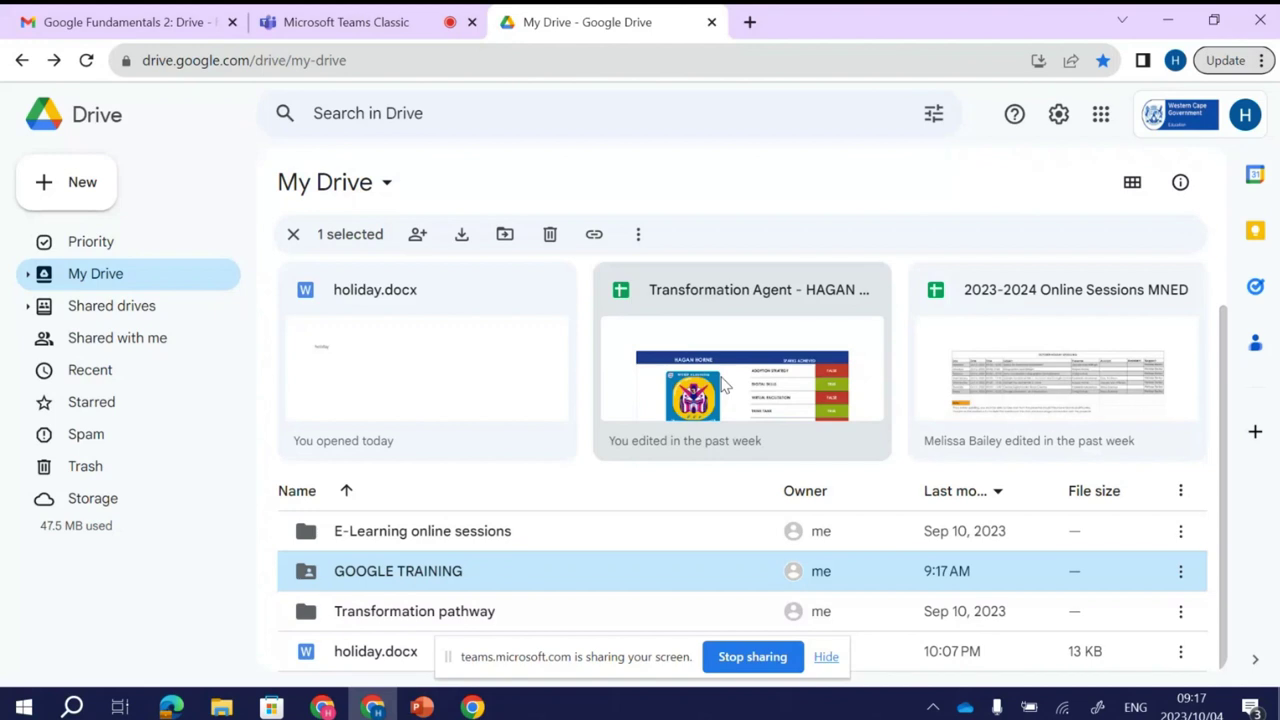
Step: Show the file details of the GOOGLE TRAINING folder to check who has access
{"action": "left_click", "coordinate": [1181, 573]}
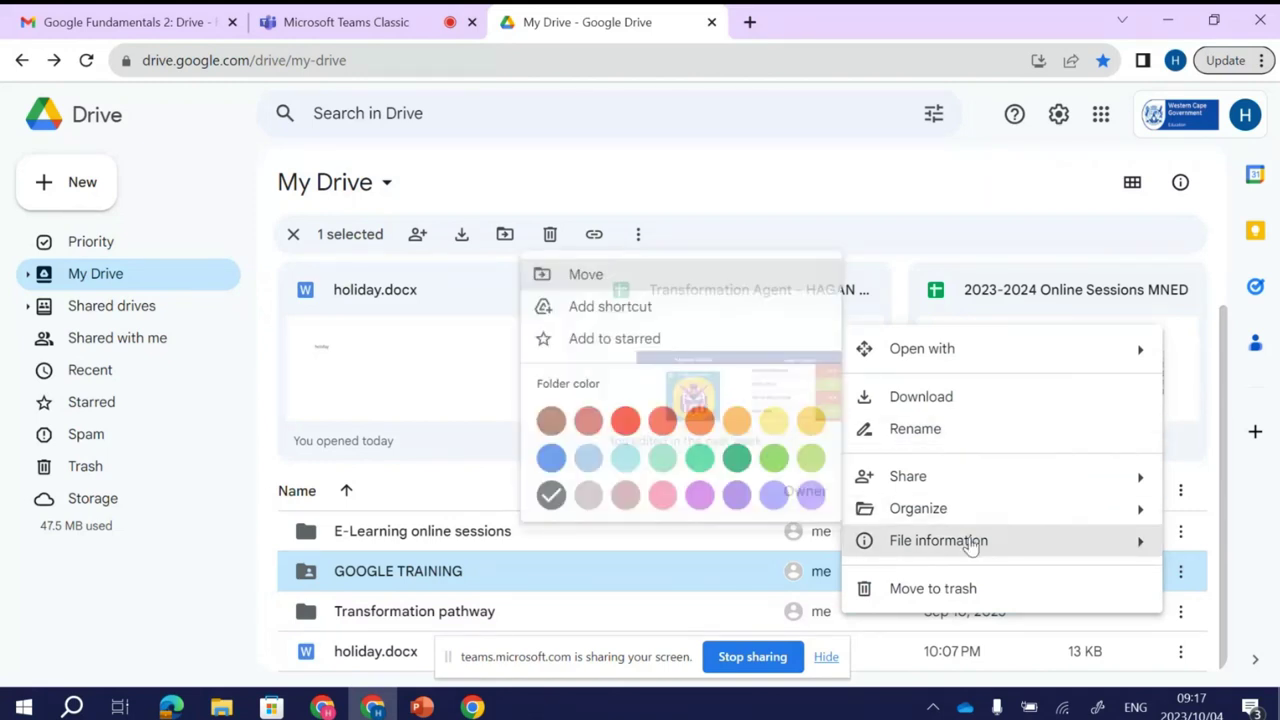
{"action": "mouse_move", "coordinate": [971, 547]}
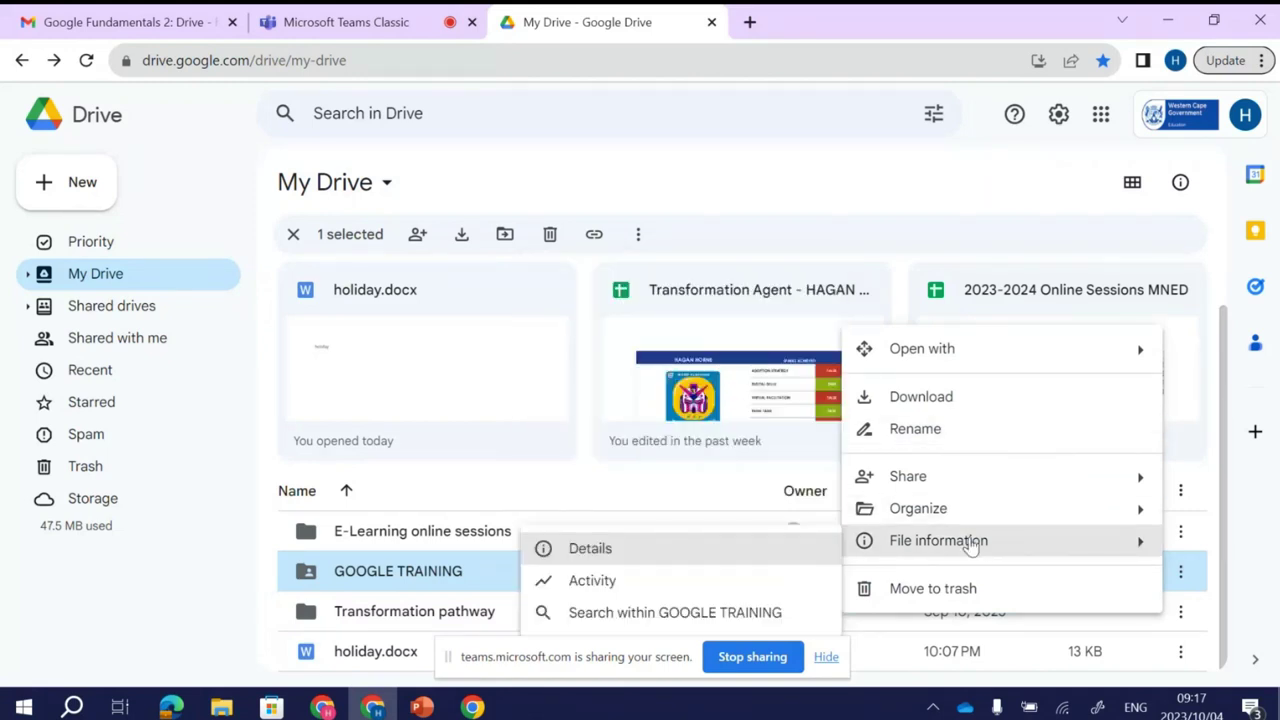
{"action": "left_click", "coordinate": [815, 548]}
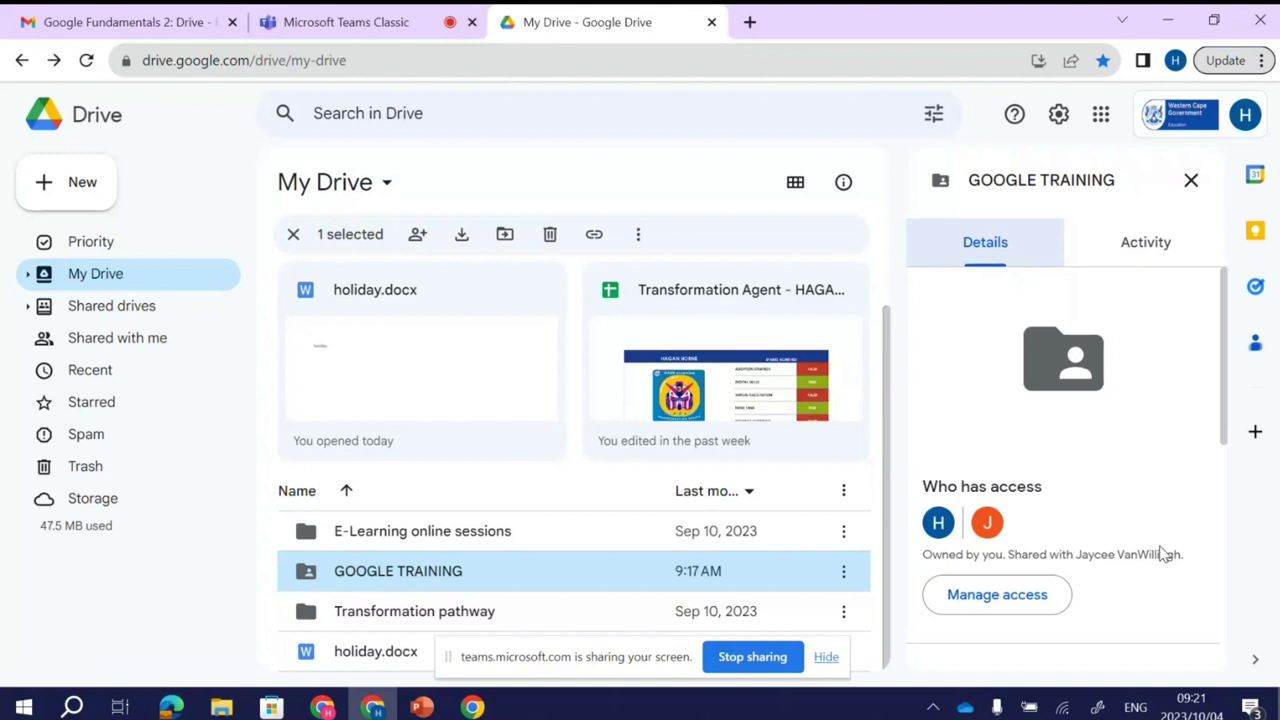
Step: Review the activity history of the GOOGLE TRAINING folder, and close its sharing settings and details
{"action": "left_click", "coordinate": [1137, 240]}
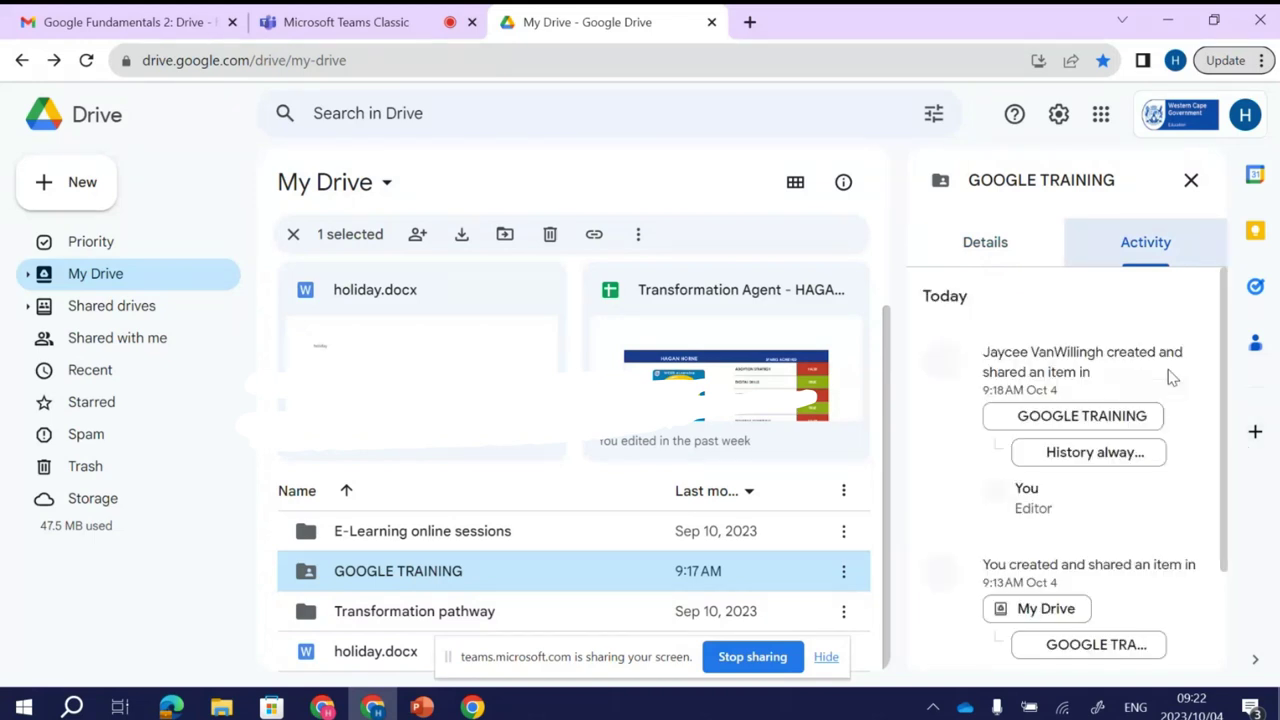
{"action": "scroll", "coordinate": [1236, 452], "scroll_direction": "down", "scroll_amount": 2}
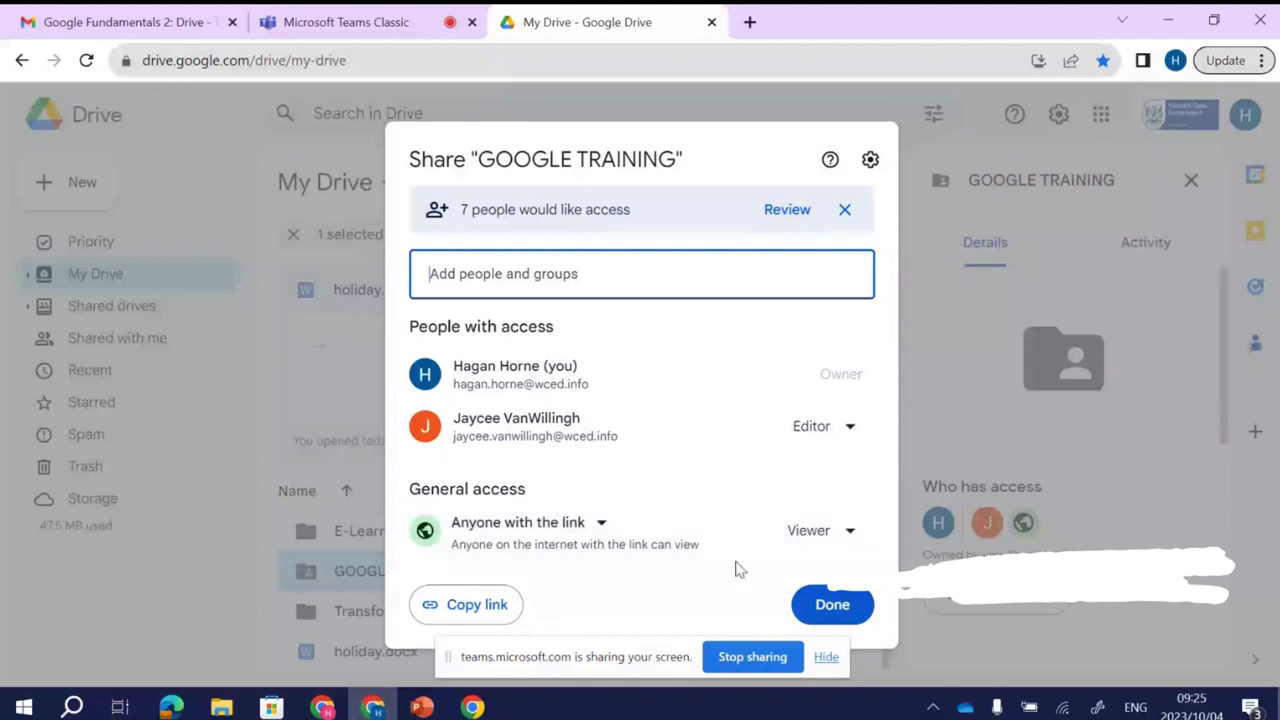
{"action": "left_click", "coordinate": [832, 604]}
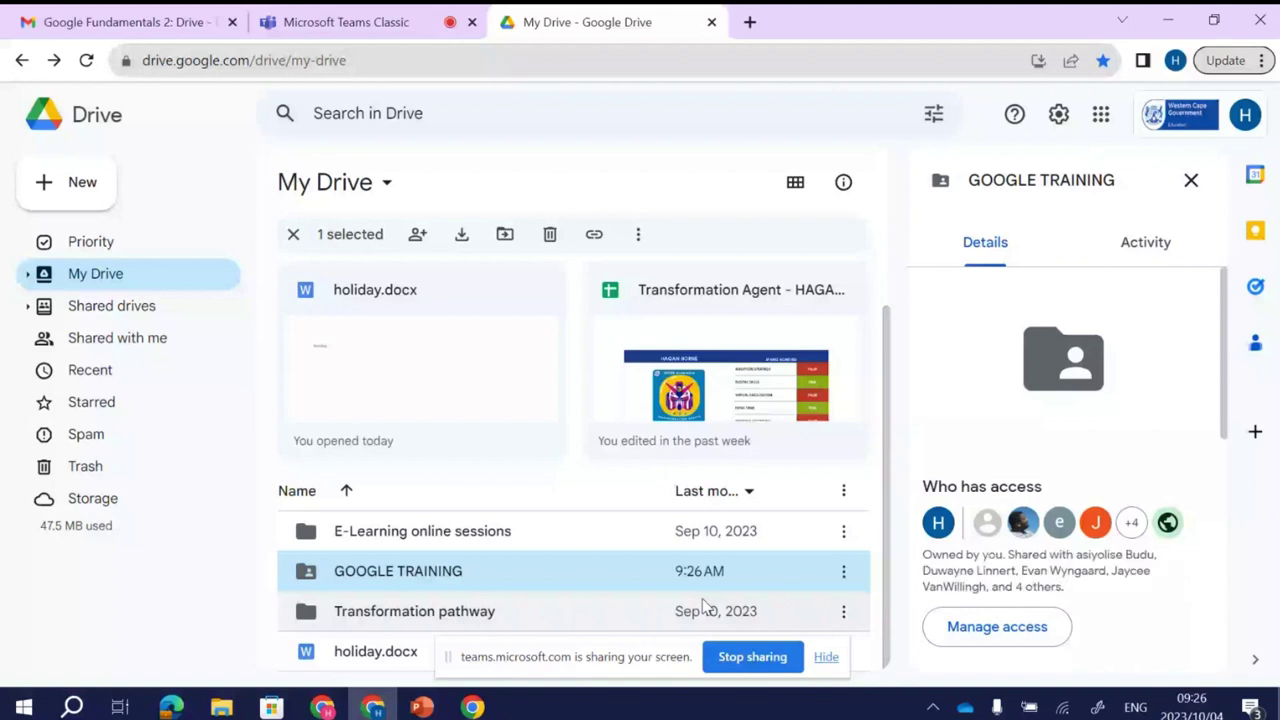
{"action": "key", "text": "d"}
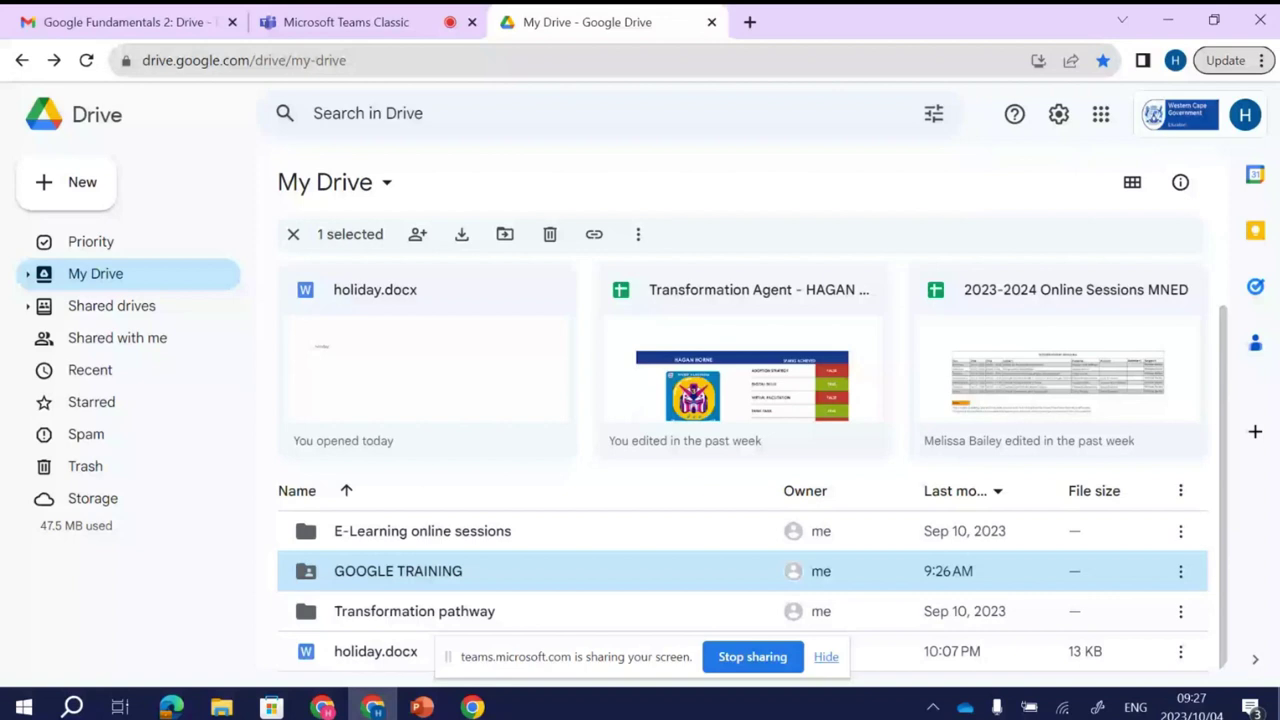
Step: Look at the file and folder upload options for adding new items to My Drive
{"action": "left_click", "coordinate": [66, 182]}
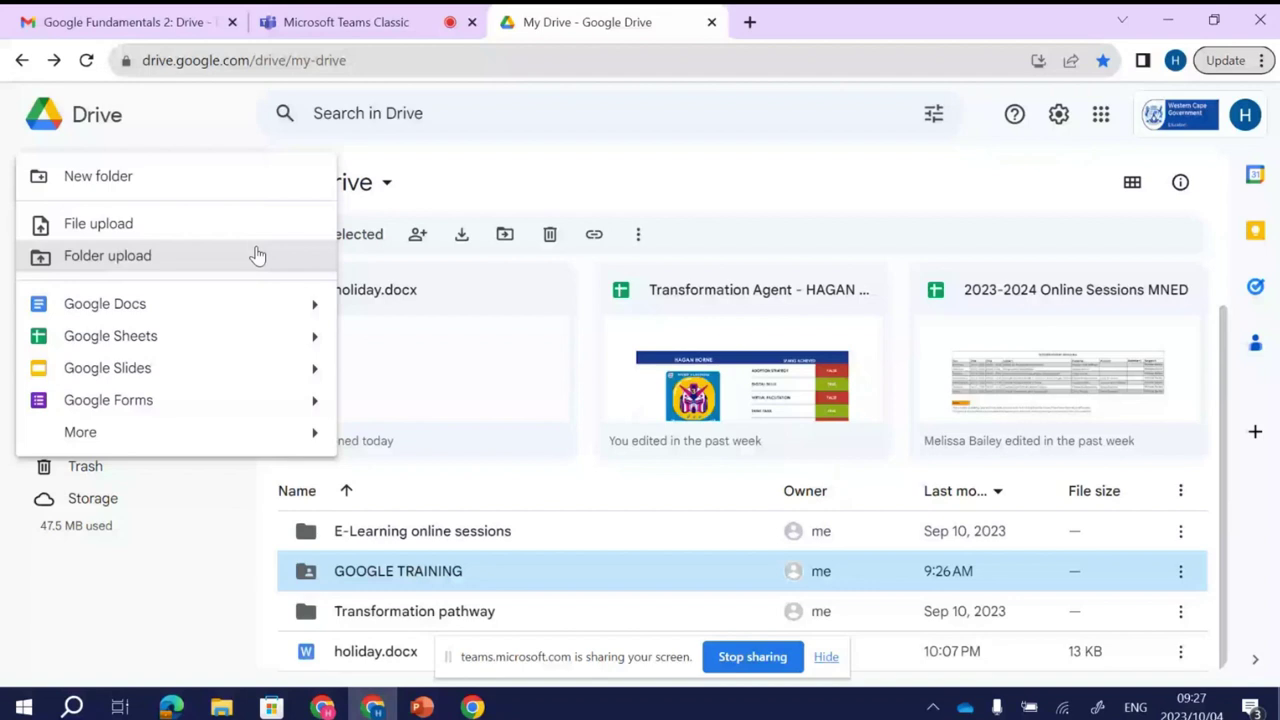
{"action": "left_click", "coordinate": [778, 526]}
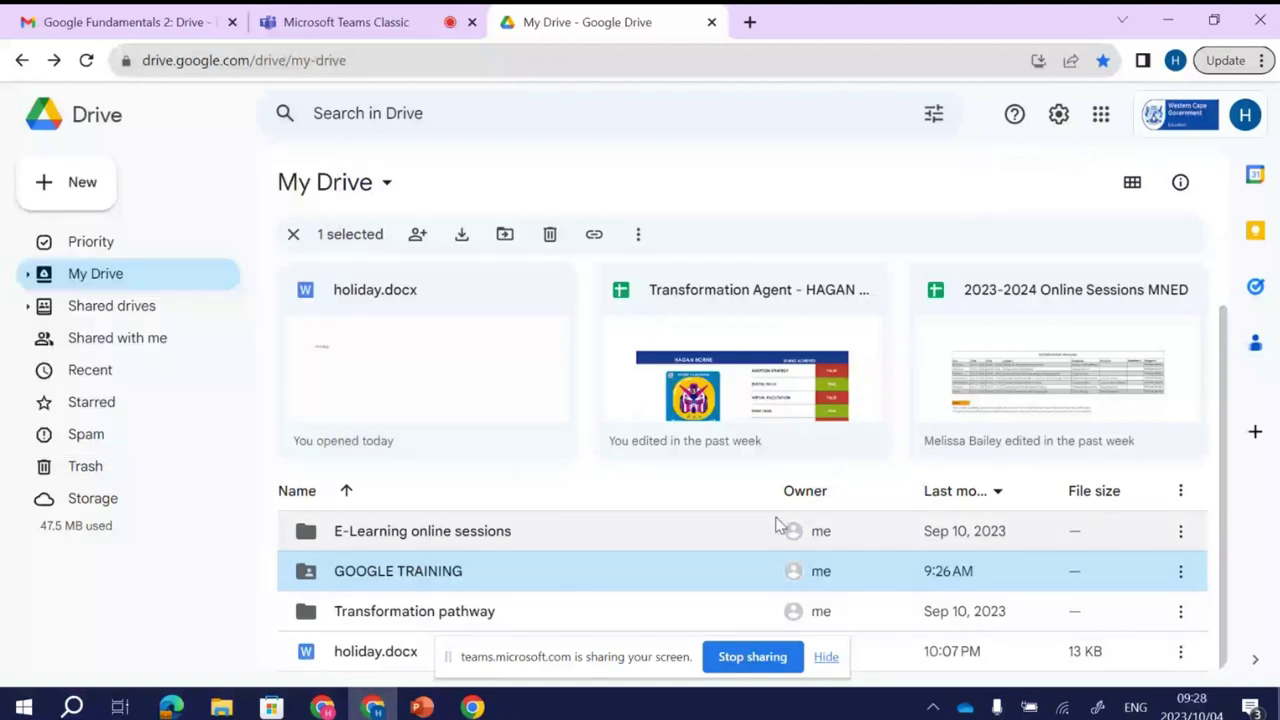
Step: Switch to Word, write "CONVERSATIONS:" and a one-line self-introduction asking "HOW ARE YOU" in a blank document, and begin saving it
{"action": "left_click", "coordinate": [22, 708]}
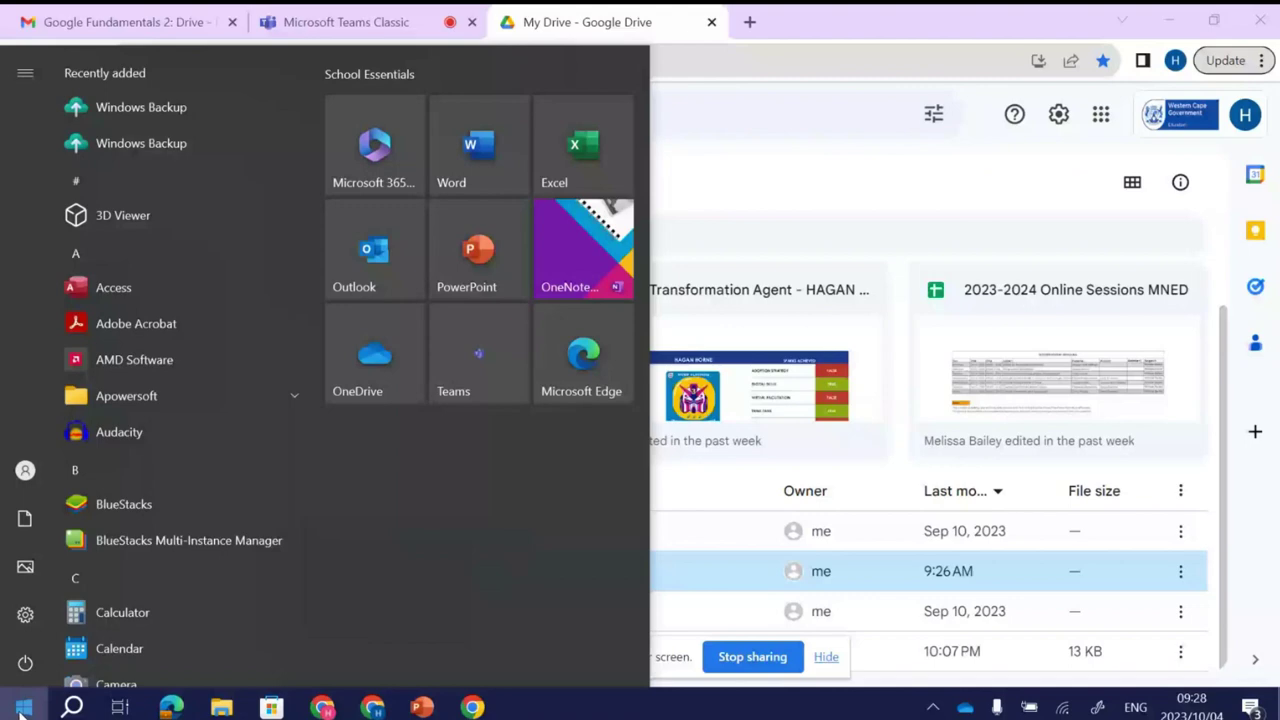
{"action": "left_click", "coordinate": [477, 150]}
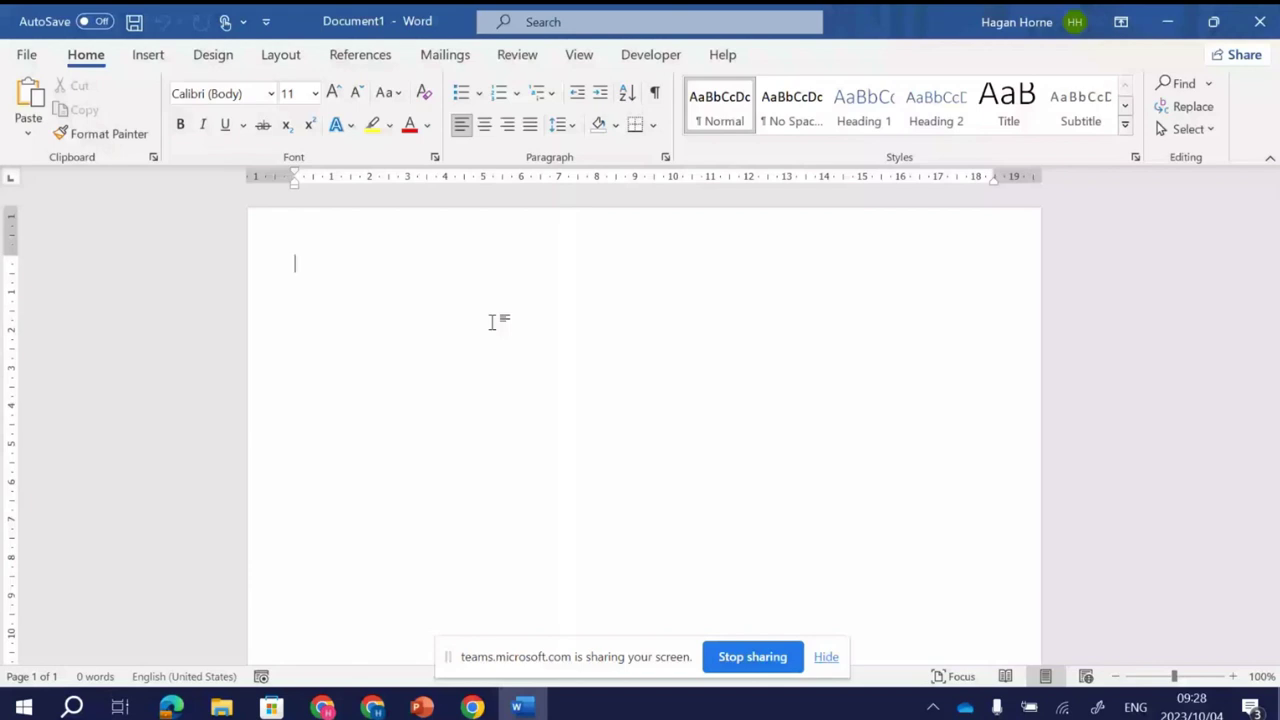
{"action": "type", "text": "CONVERSATIONS:"}
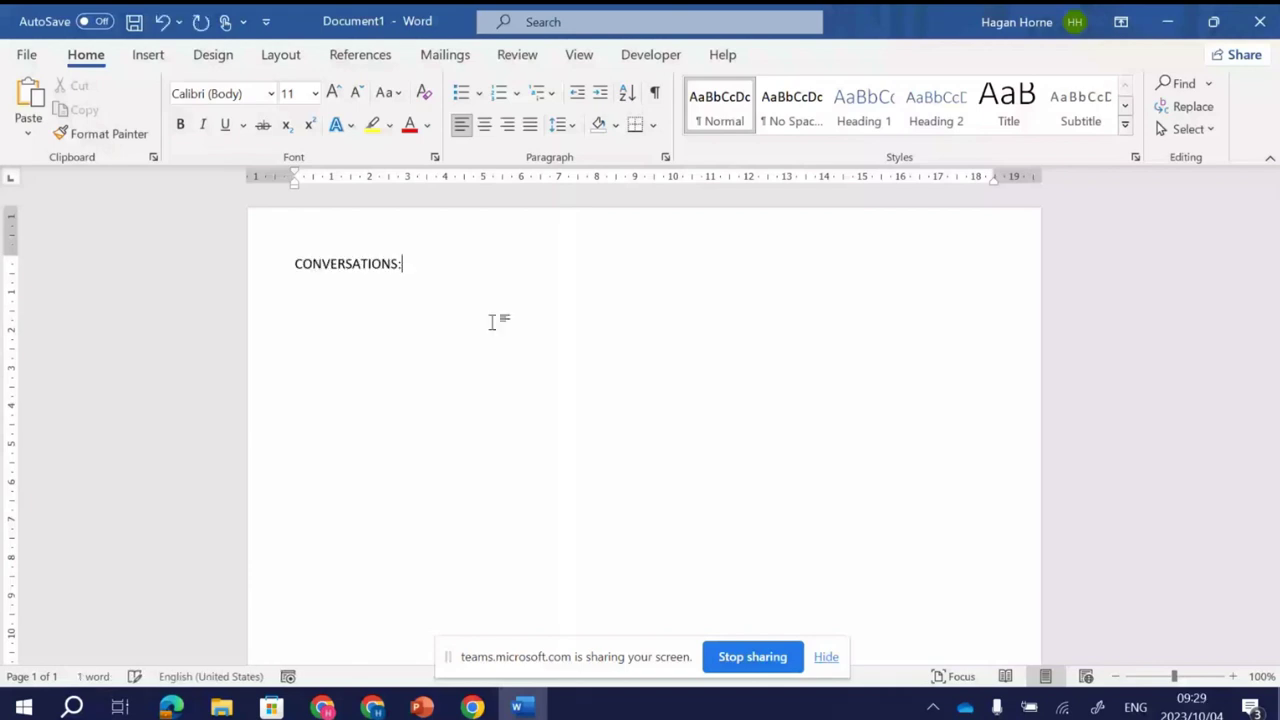
{"action": "key", "text": "Return"}
{"action": "type", "text": "HAGAN: HI MY NAME IS HAGAN"}
{"action": "type", "text": ", HOW ARE YOU"}
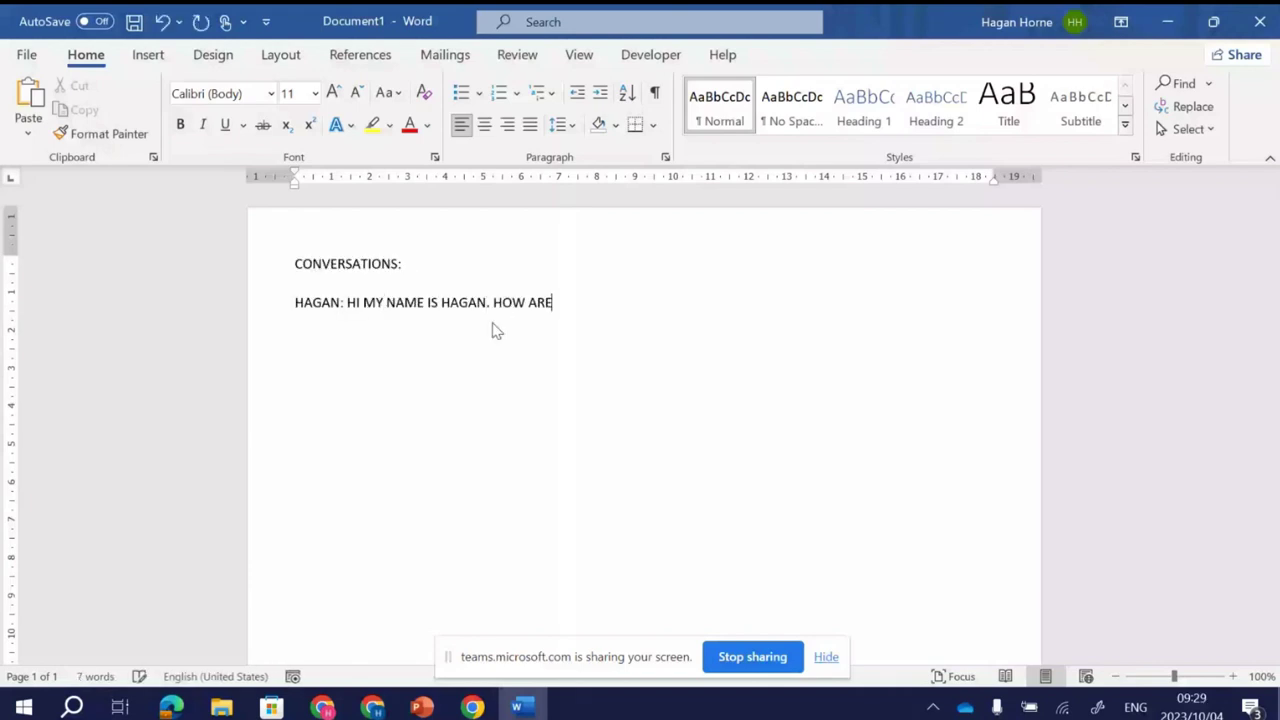
{"action": "left_click", "coordinate": [26, 54]}
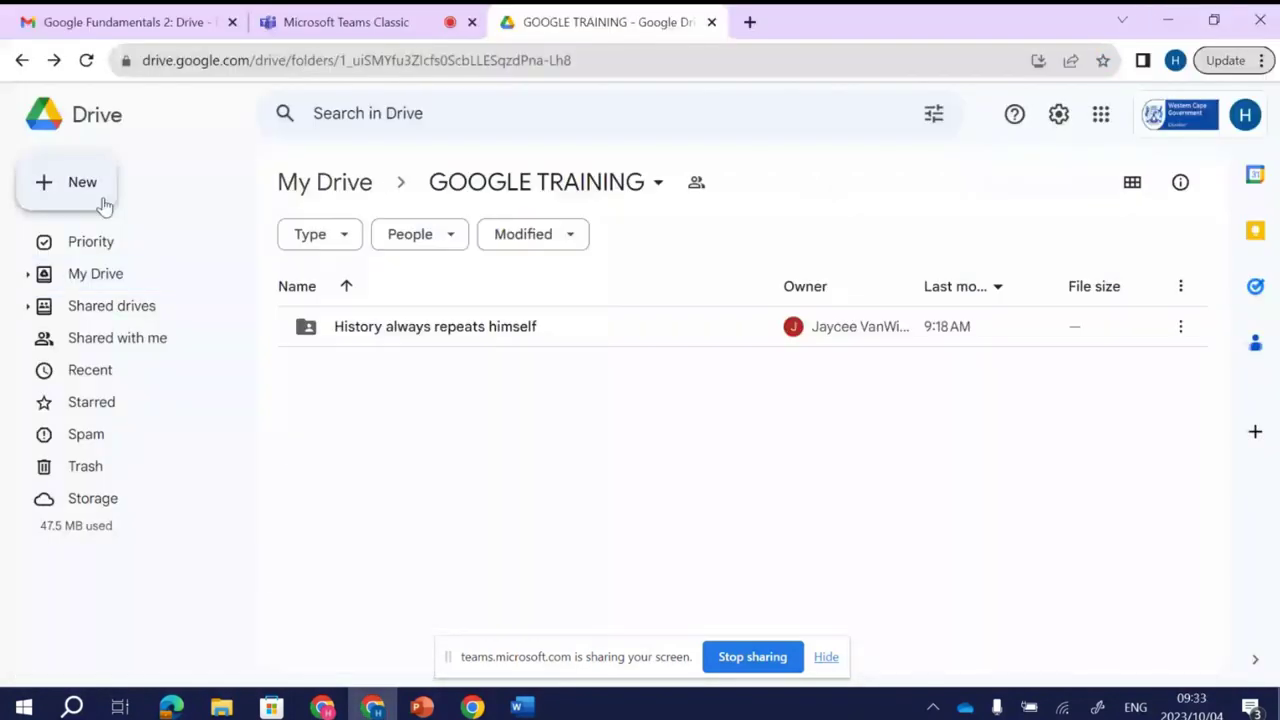
Step: Upload CONVERSATIONS.docx from the Desktop into the GOOGLE TRAINING folder in Google Drive
{"action": "left_click", "coordinate": [104, 202]}
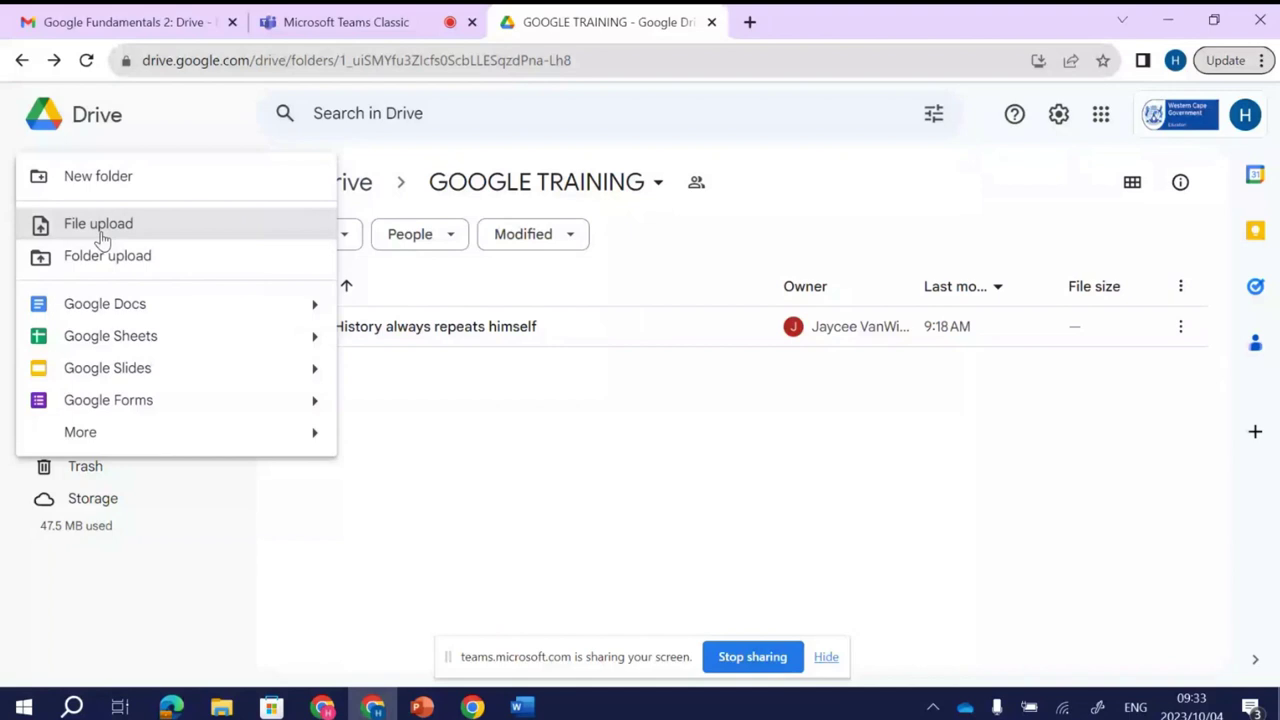
{"action": "left_click", "coordinate": [101, 226]}
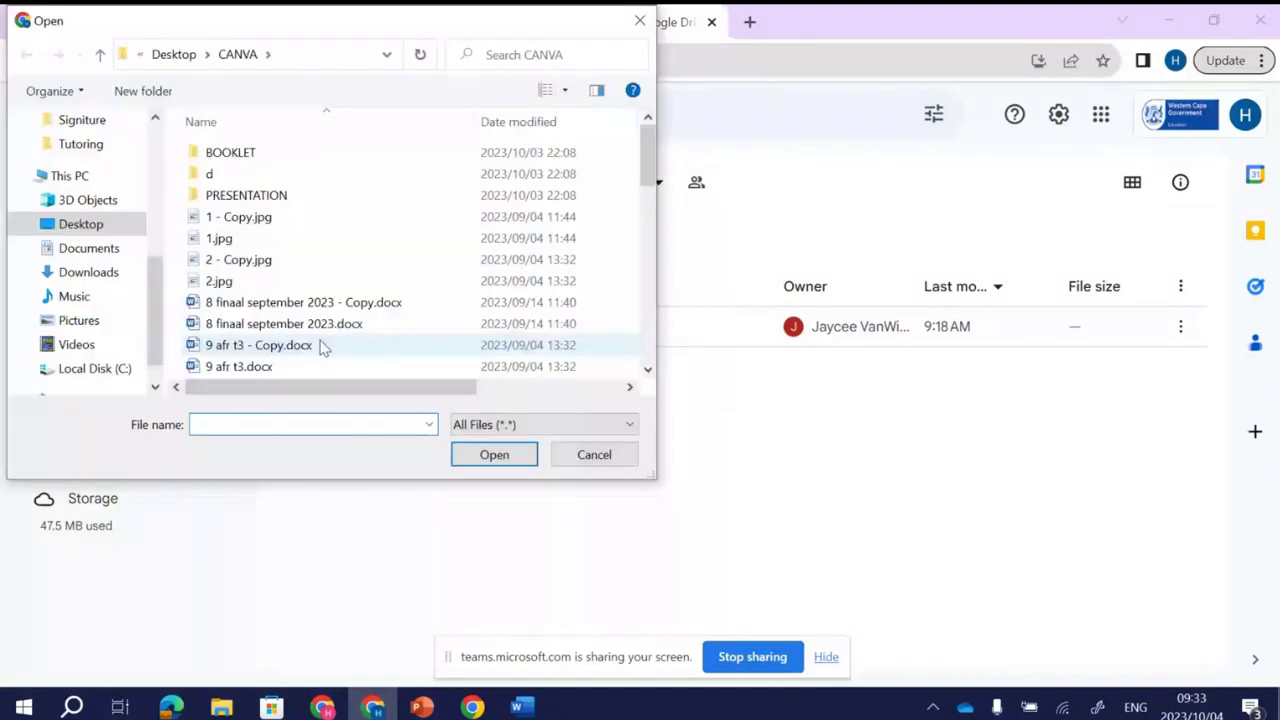
{"action": "left_click", "coordinate": [101, 56]}
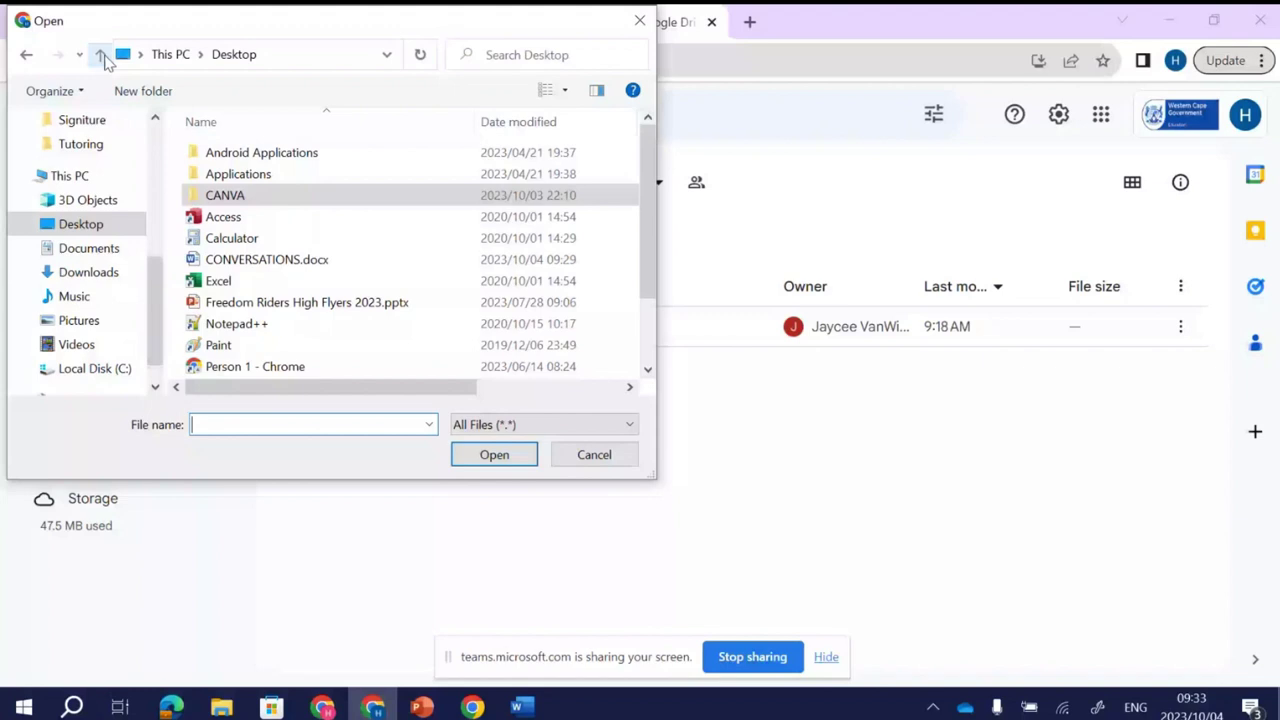
{"action": "left_click", "coordinate": [216, 262]}
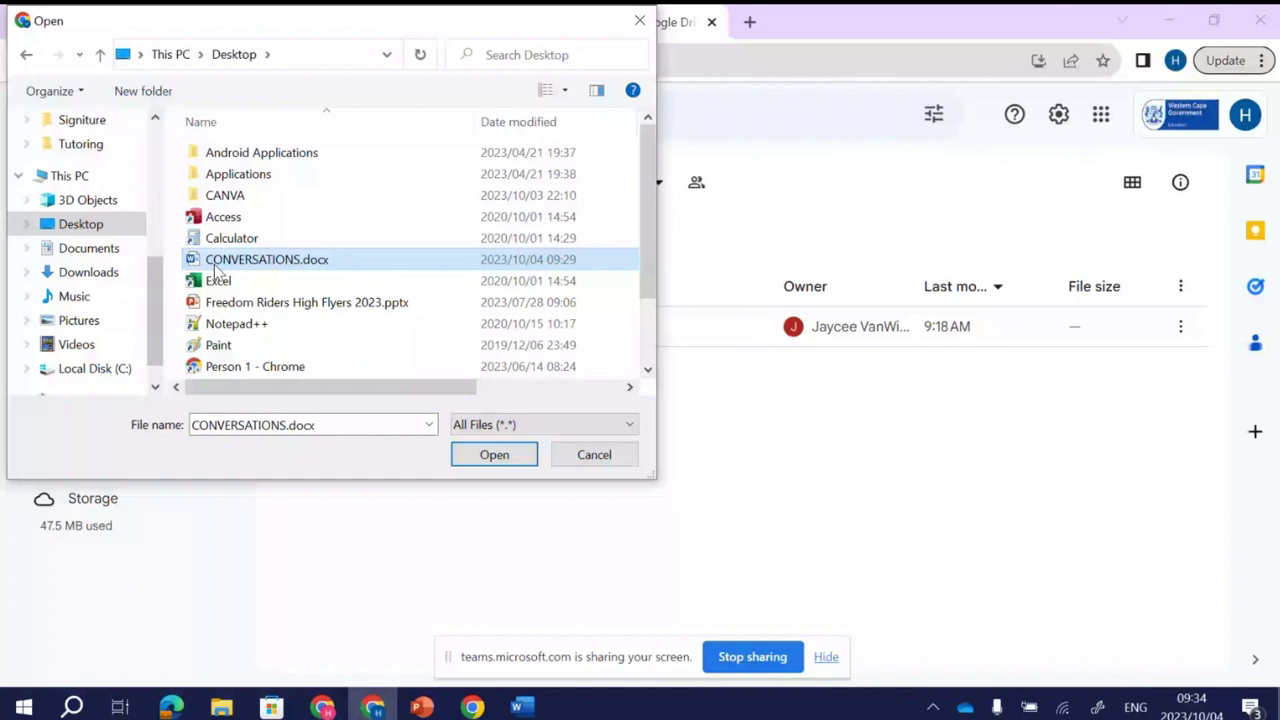
{"action": "left_click", "coordinate": [485, 459]}
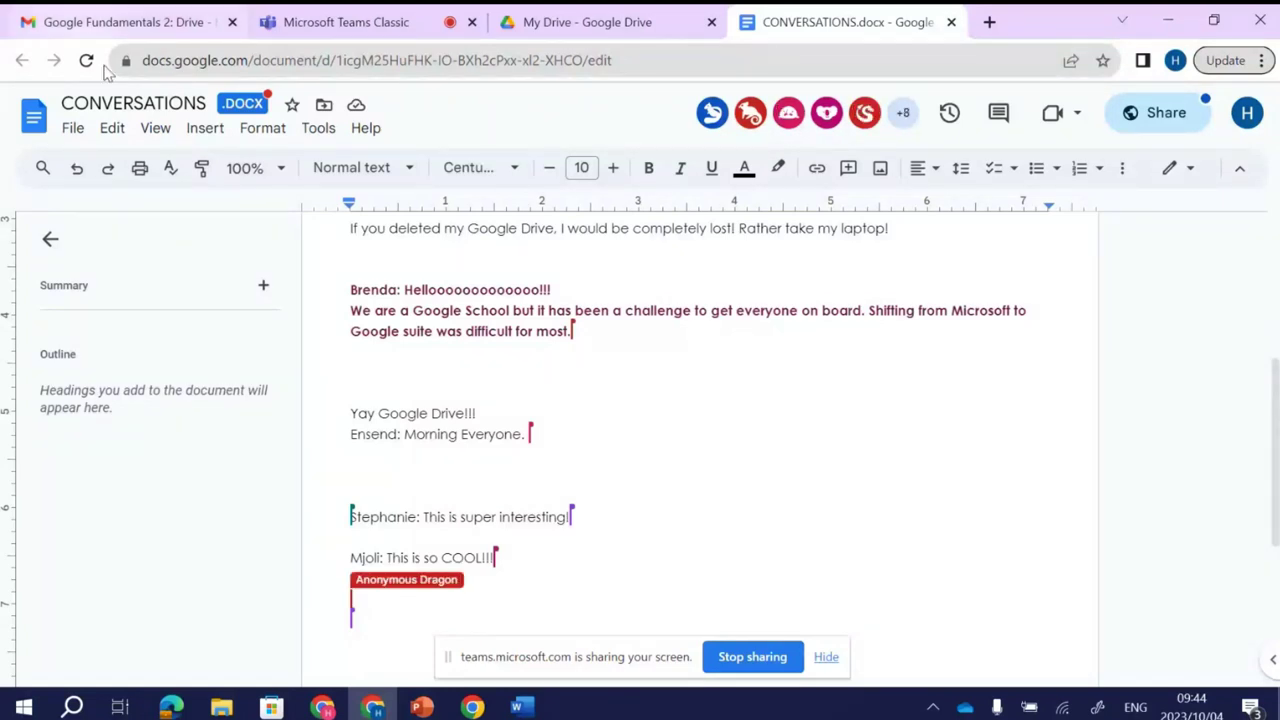
Step: Examine the file formats in which the shared CONVERSATIONS document can be downloaded
{"action": "left_click", "coordinate": [73, 129]}
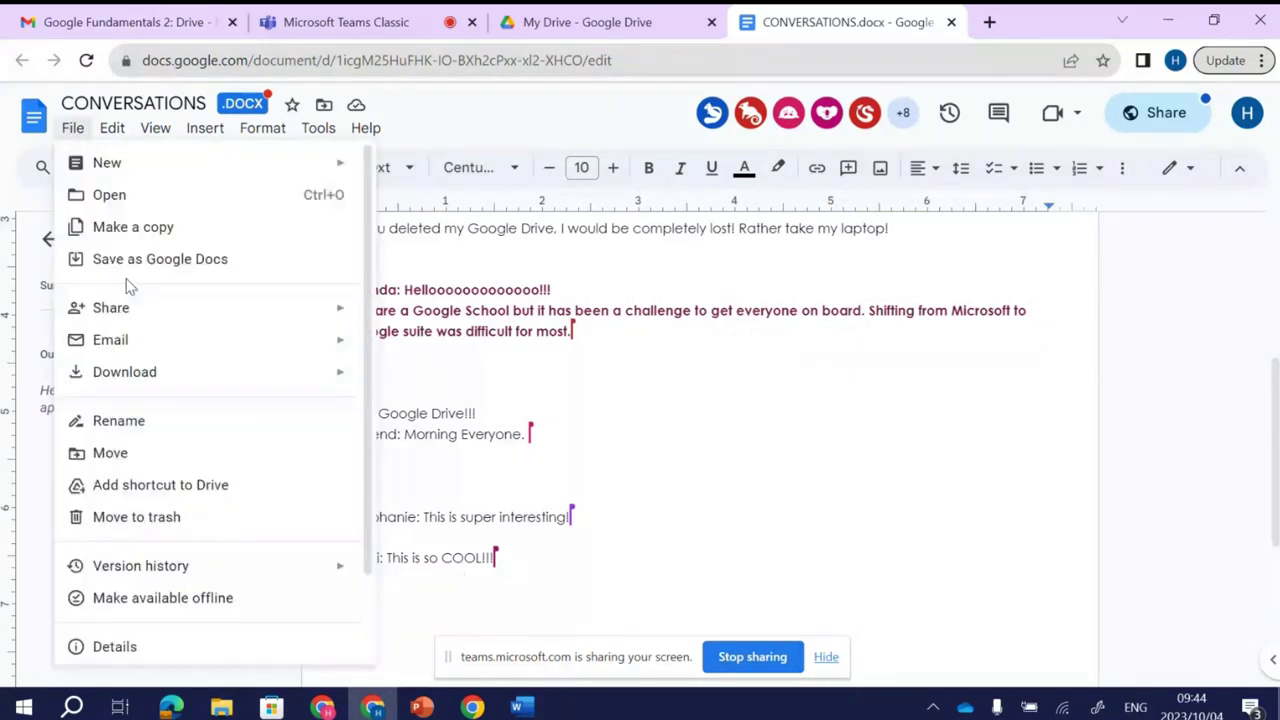
{"action": "mouse_move", "coordinate": [250, 372]}
{"action": "mouse_move", "coordinate": [178, 386]}
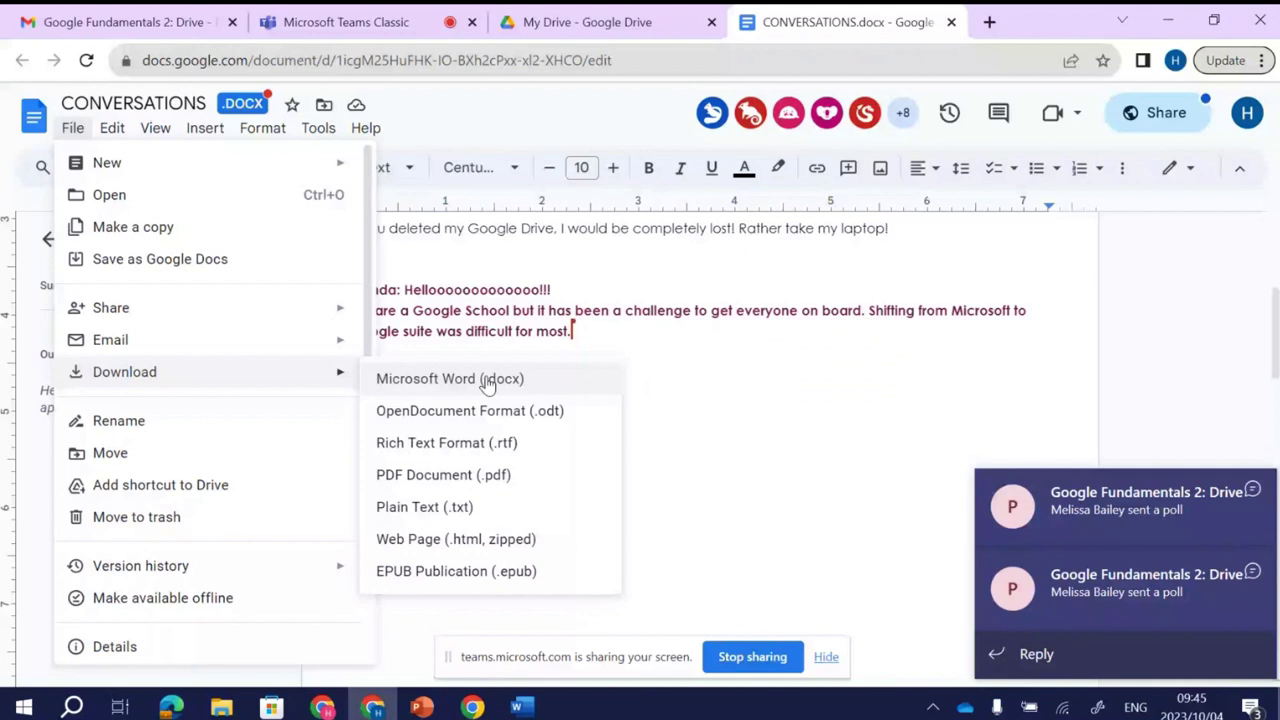
{"action": "left_click", "coordinate": [866, 426]}
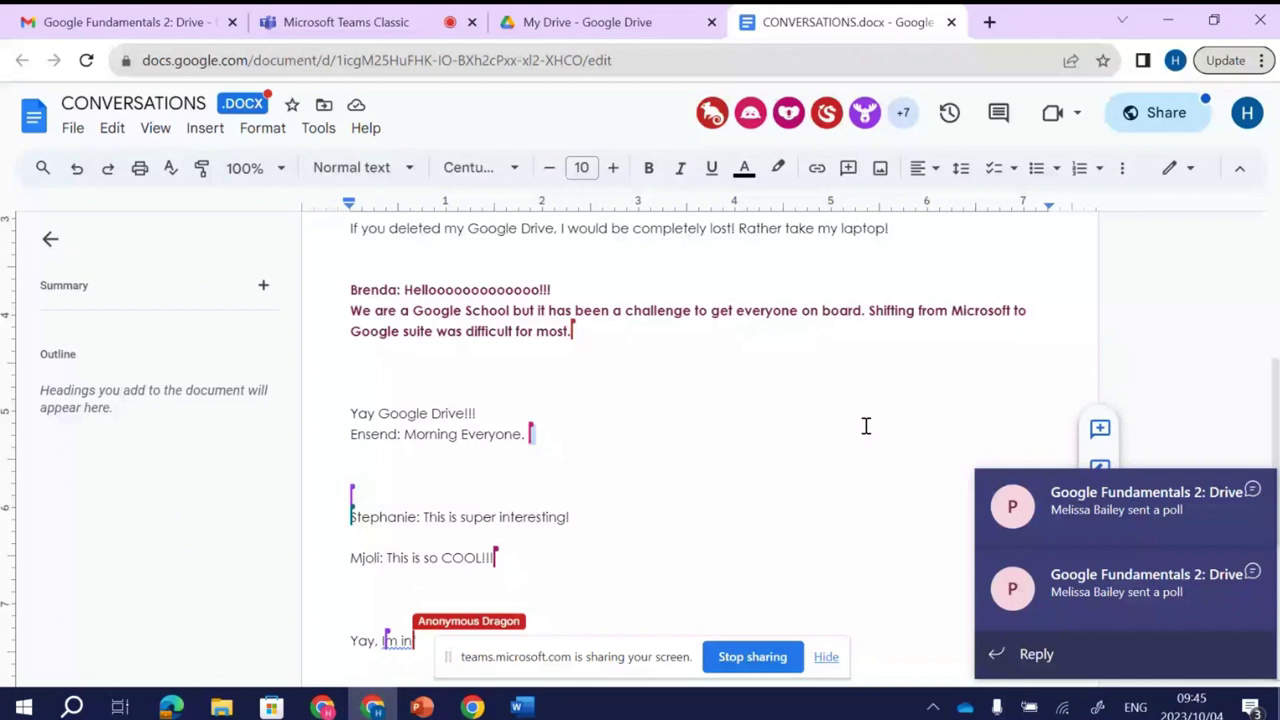
{"action": "left_click", "coordinate": [72, 128]}
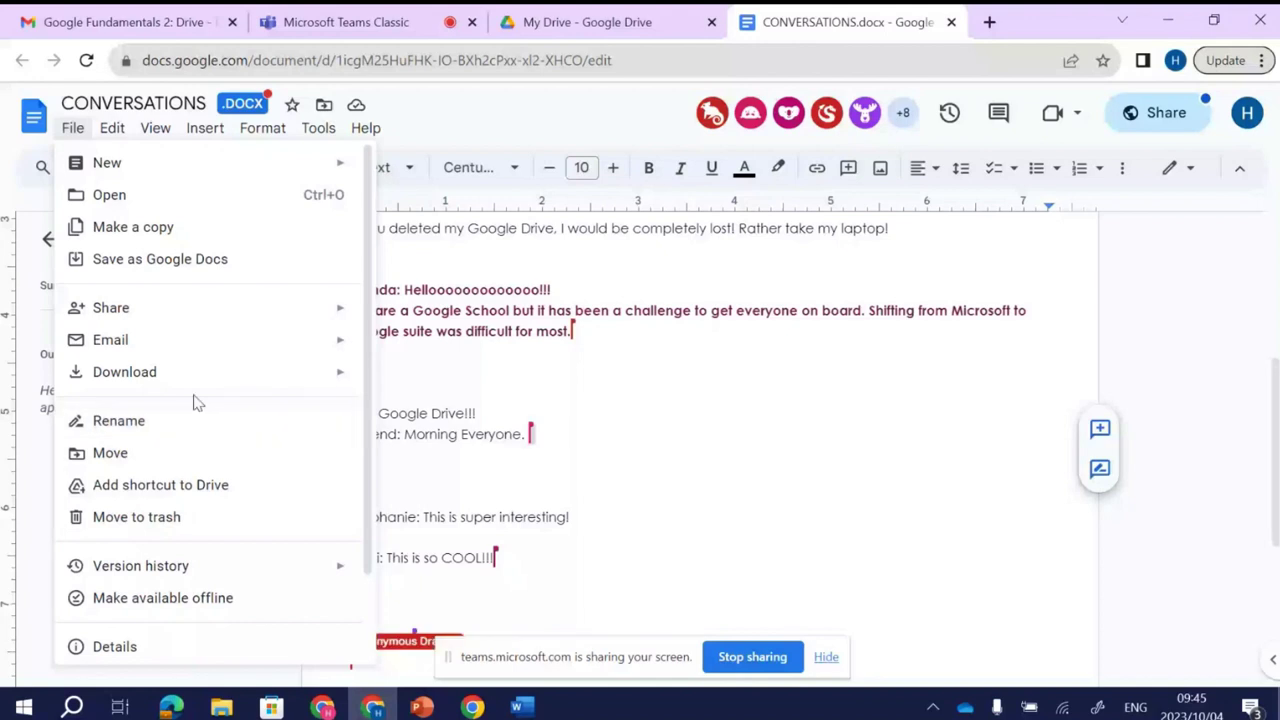
{"action": "left_click", "coordinate": [810, 427]}
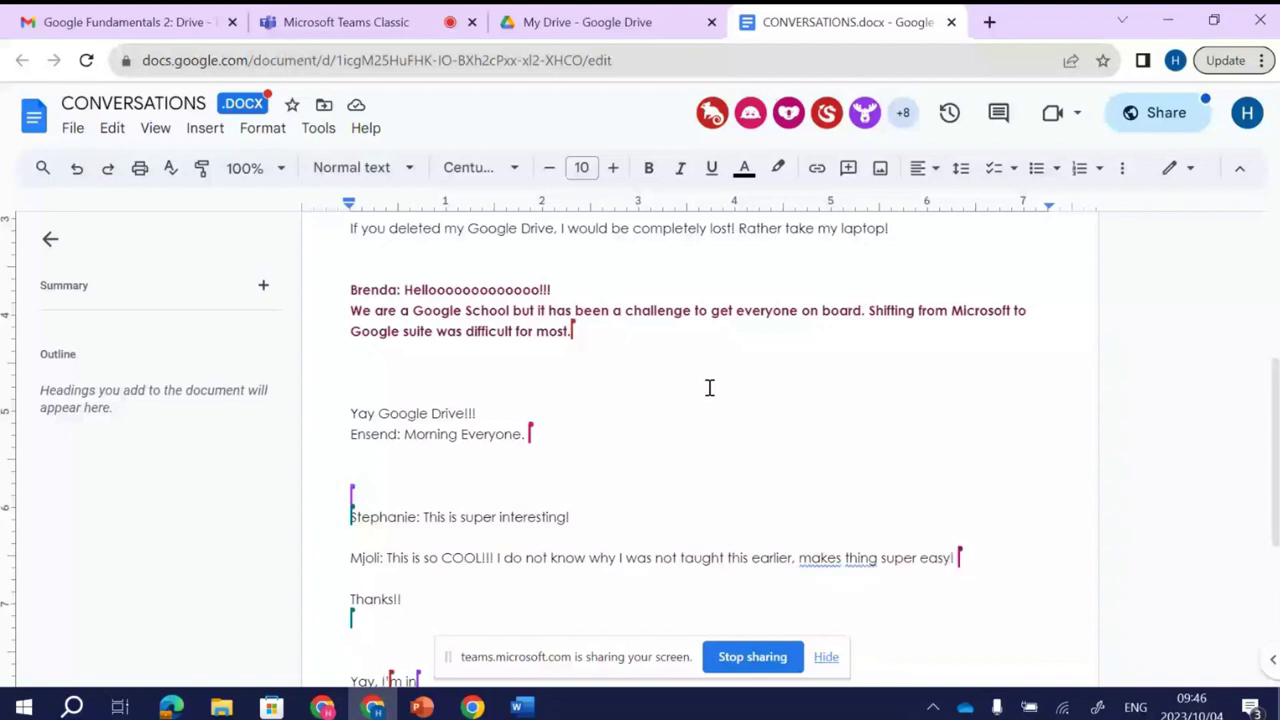
Step: Download the Google fundamentals 2 folder from My Drive and check the Downloads folder in File Explorer
{"action": "key", "text": "ctrl+shift+Tab"}
{"action": "left_click", "coordinate": [843, 531]}
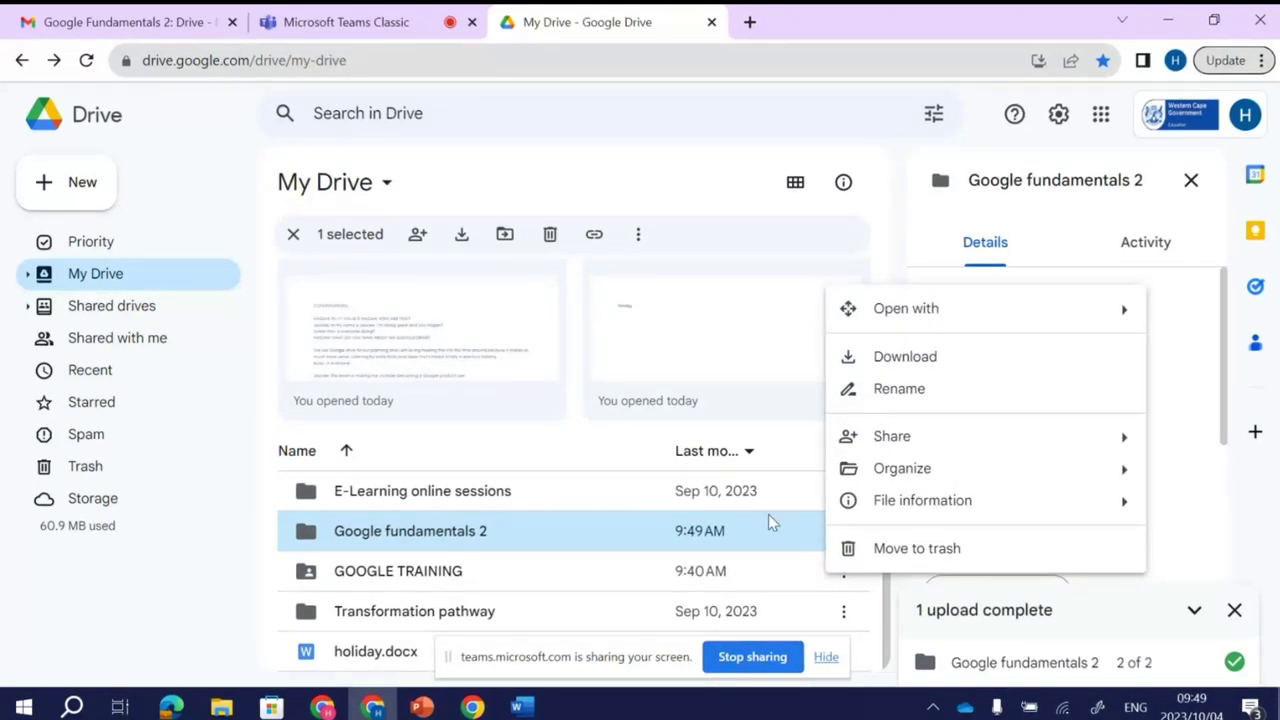
{"action": "key", "text": "Escape"}
{"action": "left_click", "coordinate": [843, 531]}
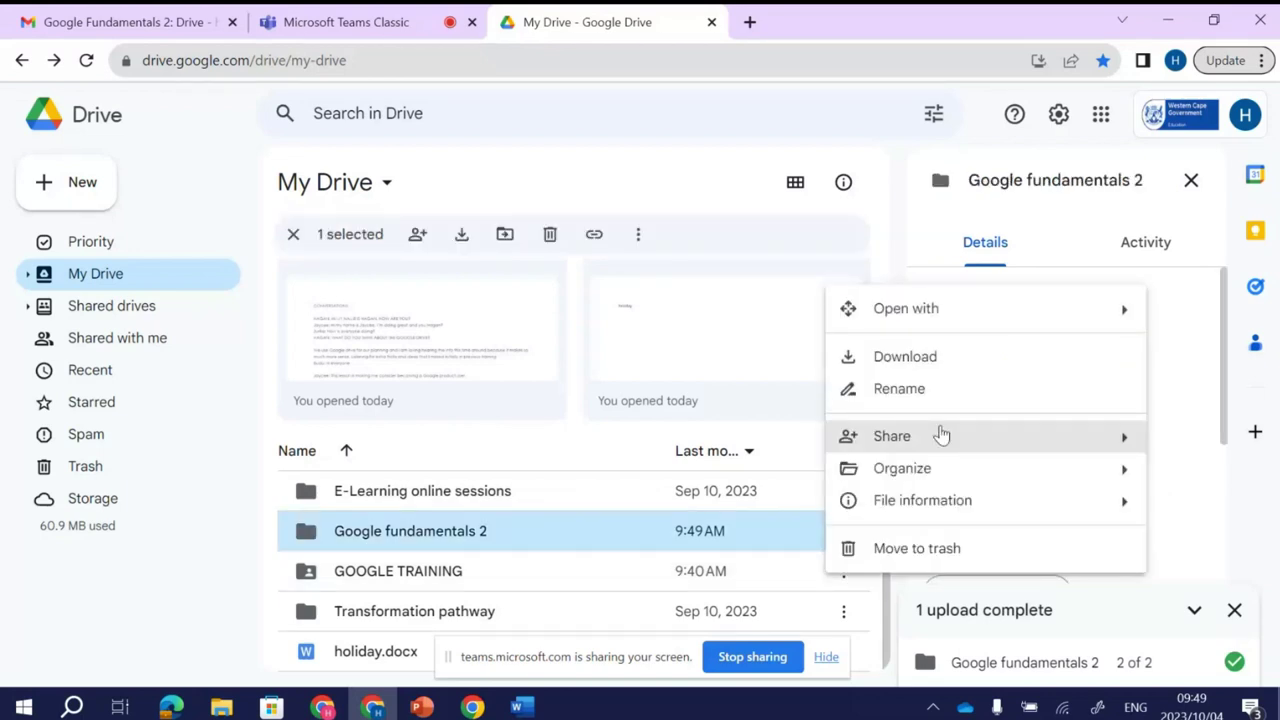
{"action": "left_click", "coordinate": [880, 356]}
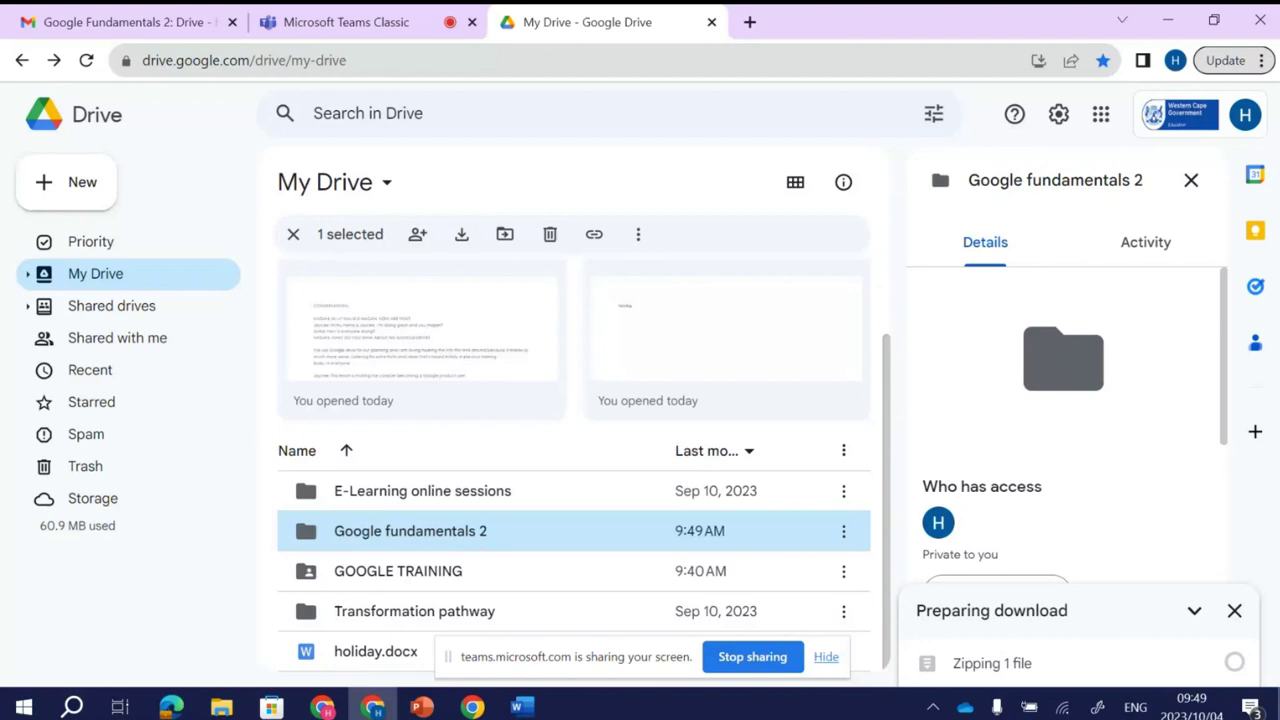
{"action": "left_click", "coordinate": [222, 708]}
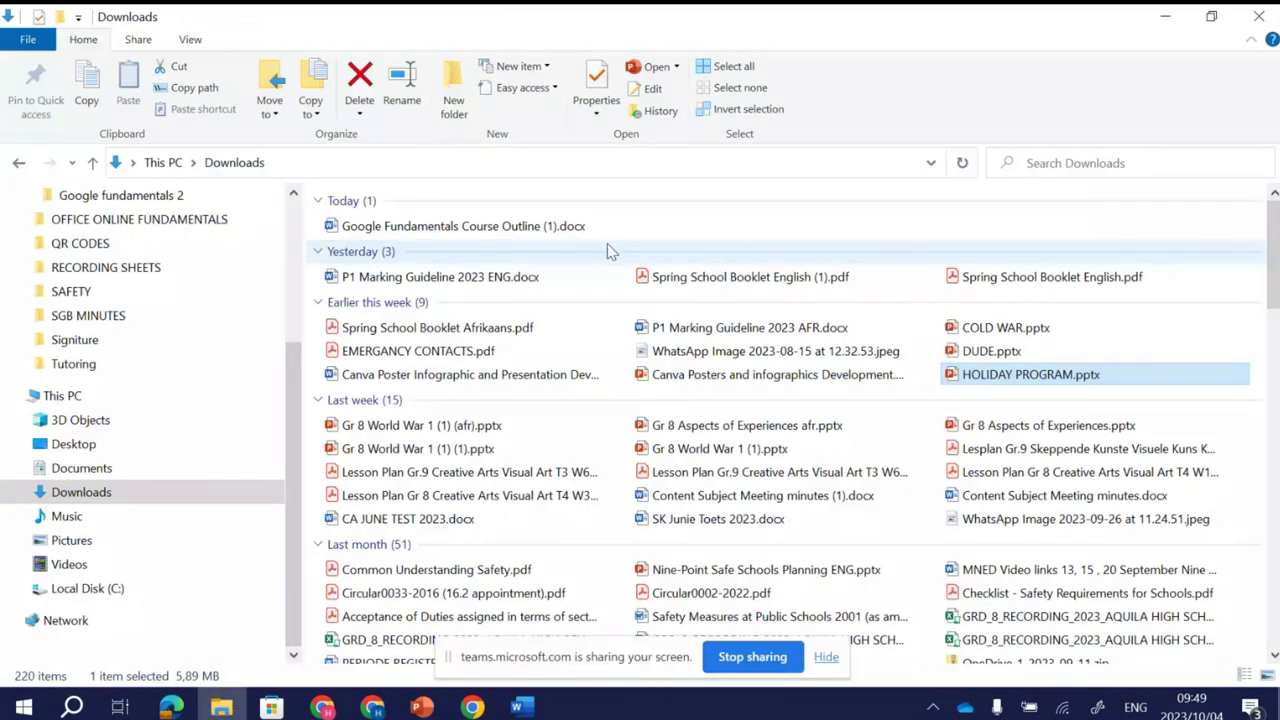
{"action": "mouse_move", "coordinate": [410, 707]}
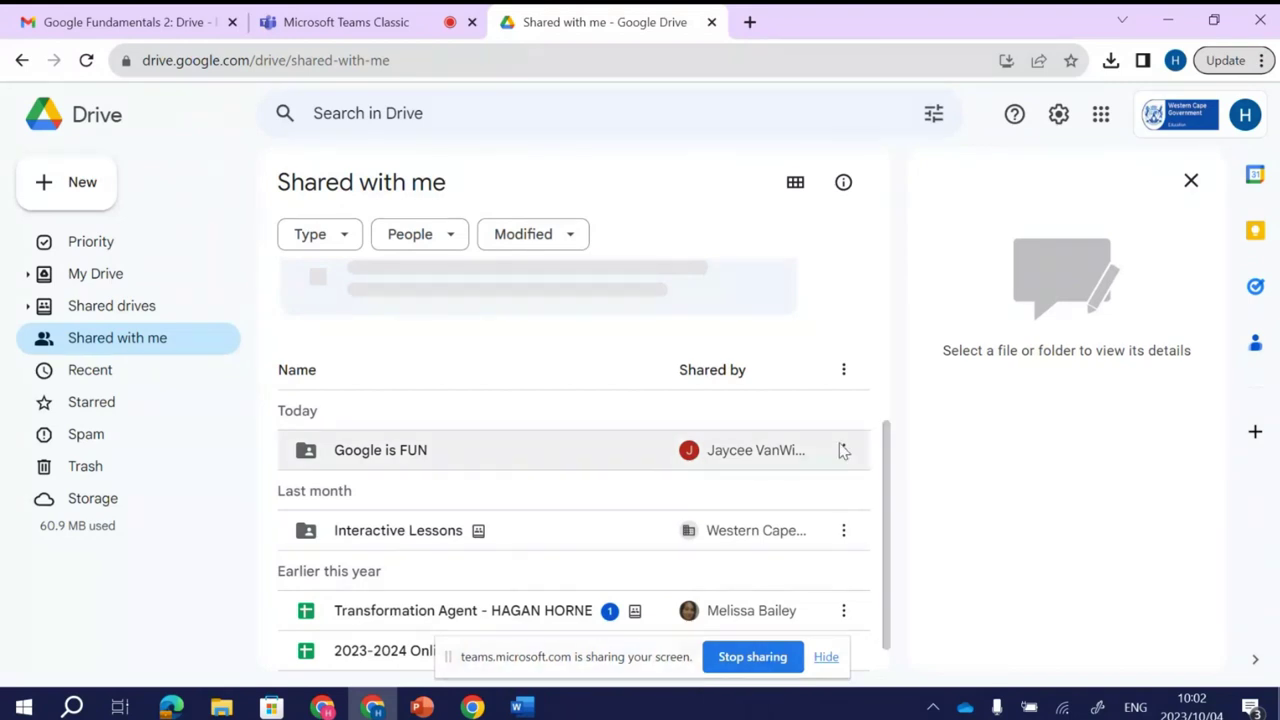
Step: Add a shortcut to the shared Google is FUN folder inside the GOOGLE TRAINING folder
{"action": "left_click_drag", "start_coordinate": [882, 445], "coordinate": [893, 520]}
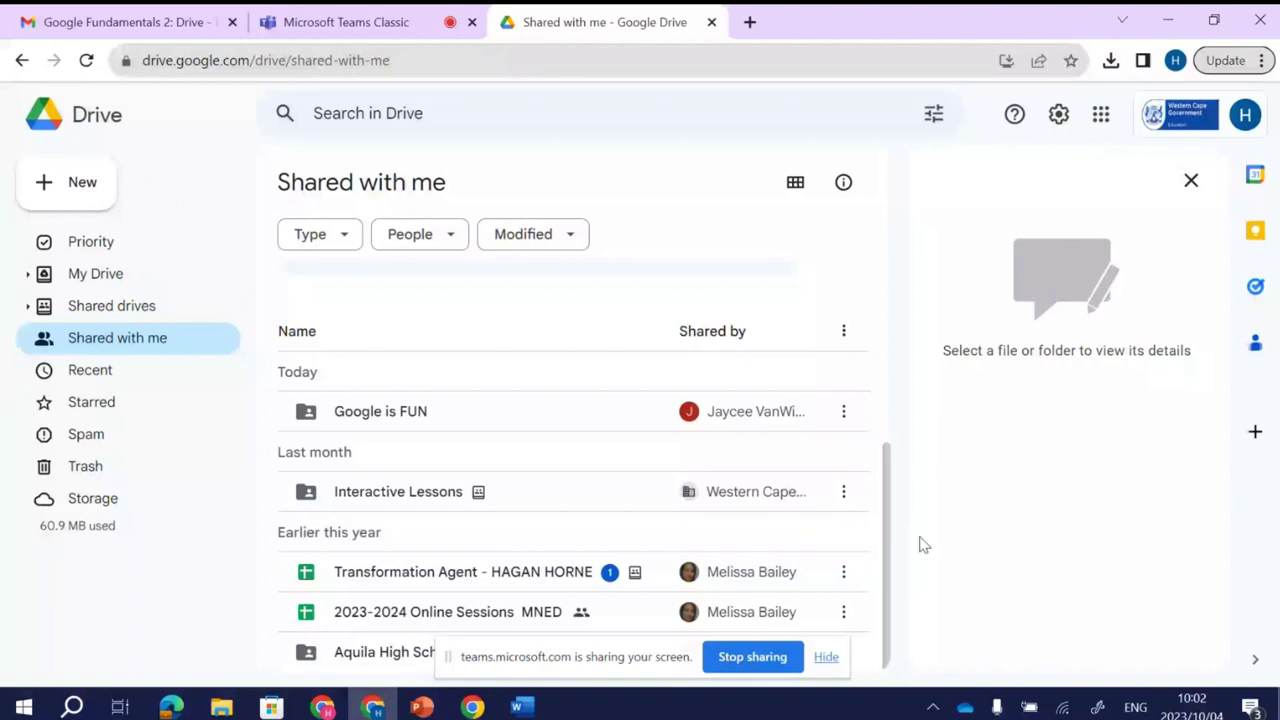
{"action": "left_click", "coordinate": [630, 418]}
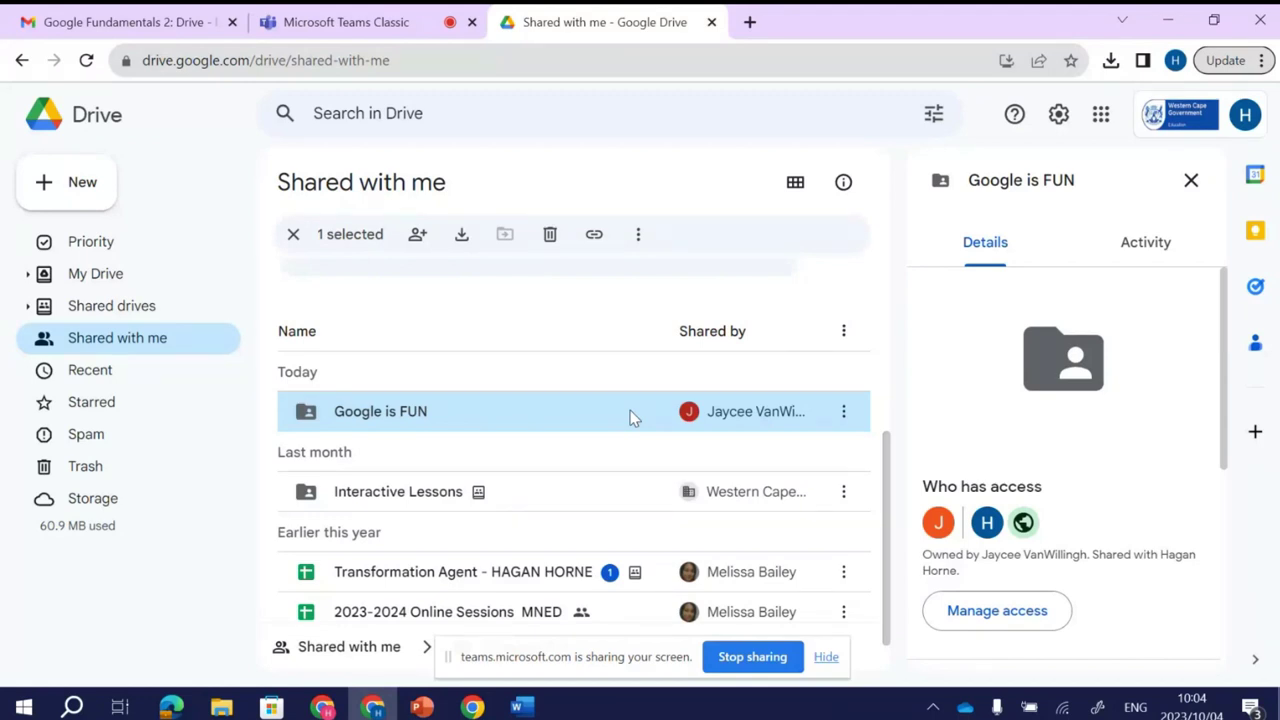
{"action": "left_click", "coordinate": [843, 411]}
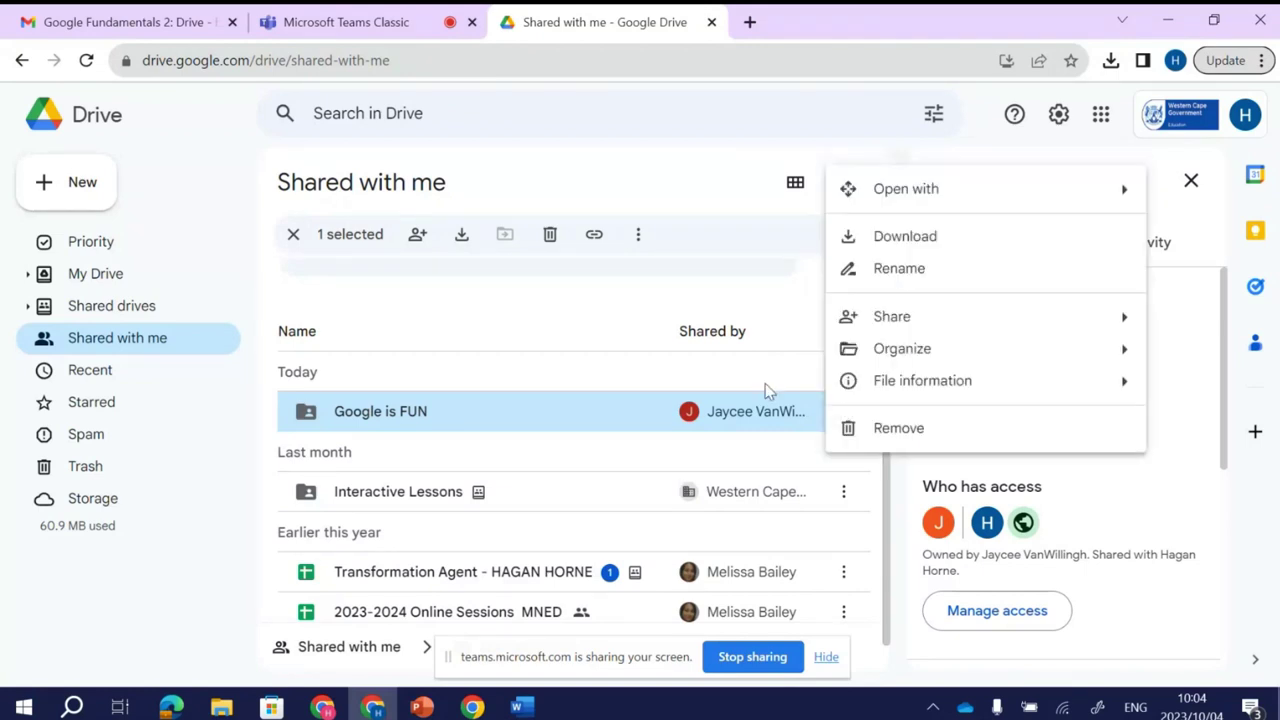
{"action": "mouse_move", "coordinate": [735, 422]}
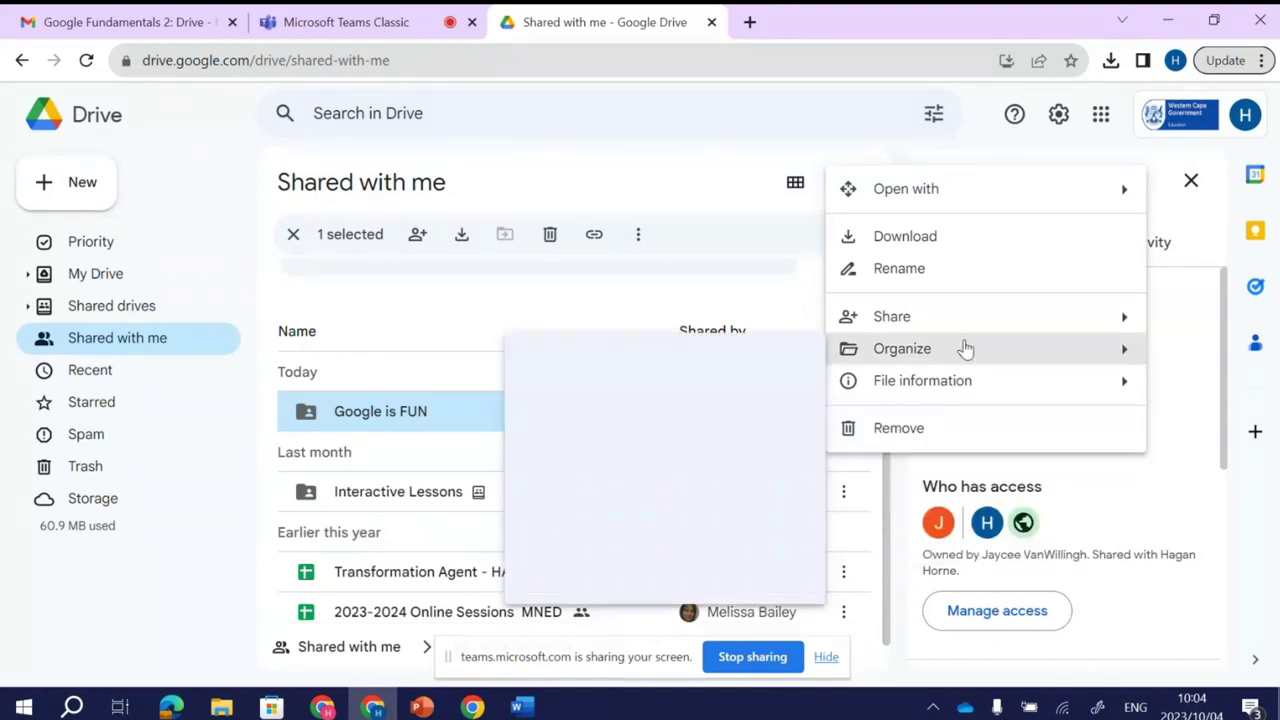
{"action": "mouse_move", "coordinate": [965, 348]}
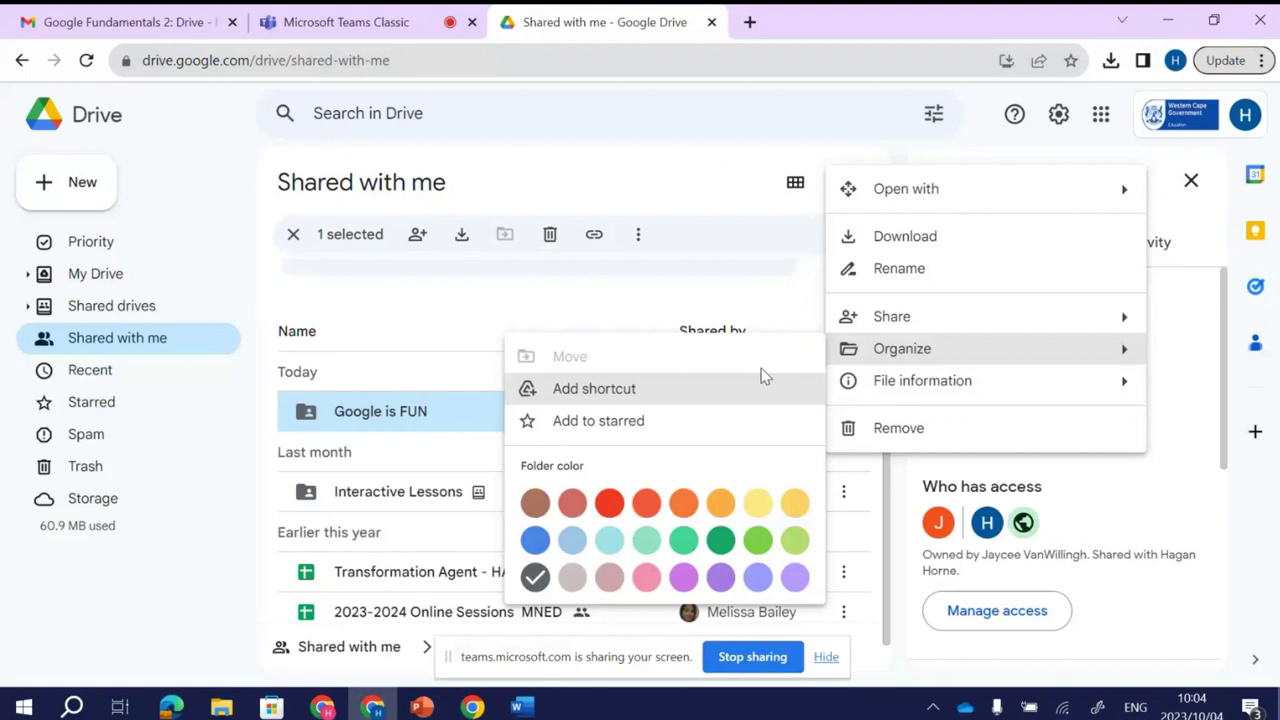
{"action": "left_click", "coordinate": [600, 397]}
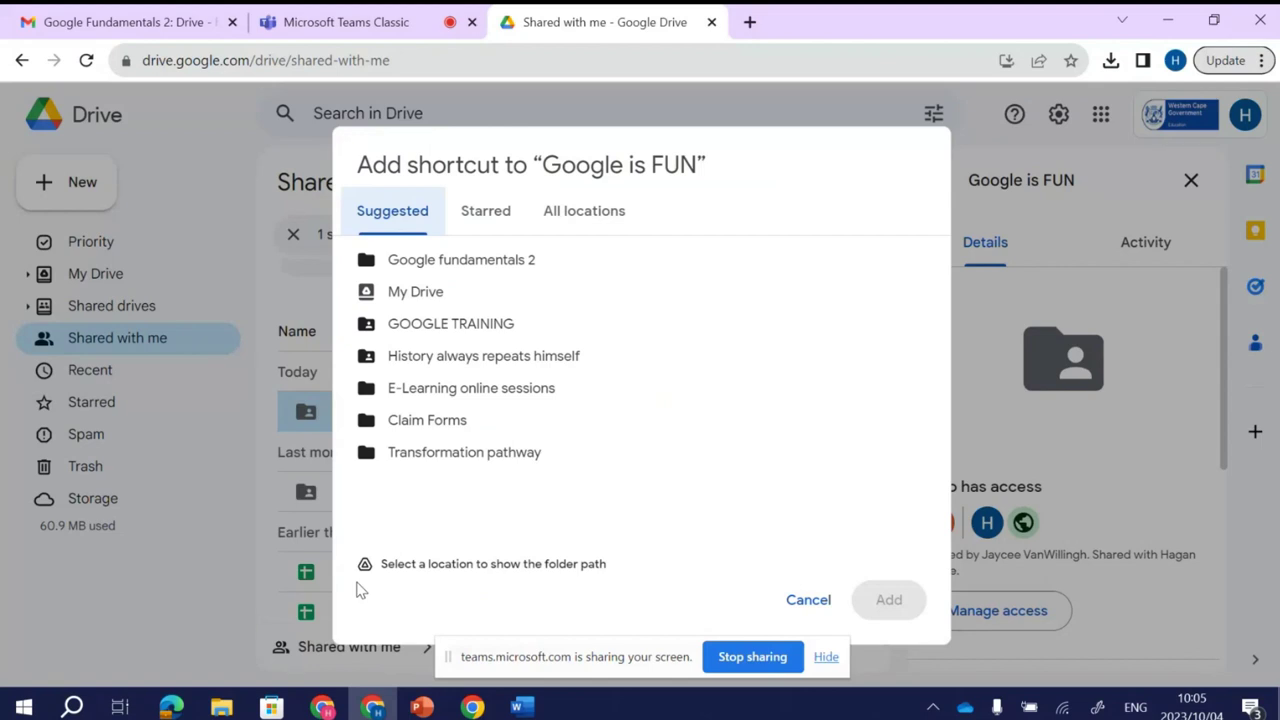
{"action": "mouse_move", "coordinate": [413, 332]}
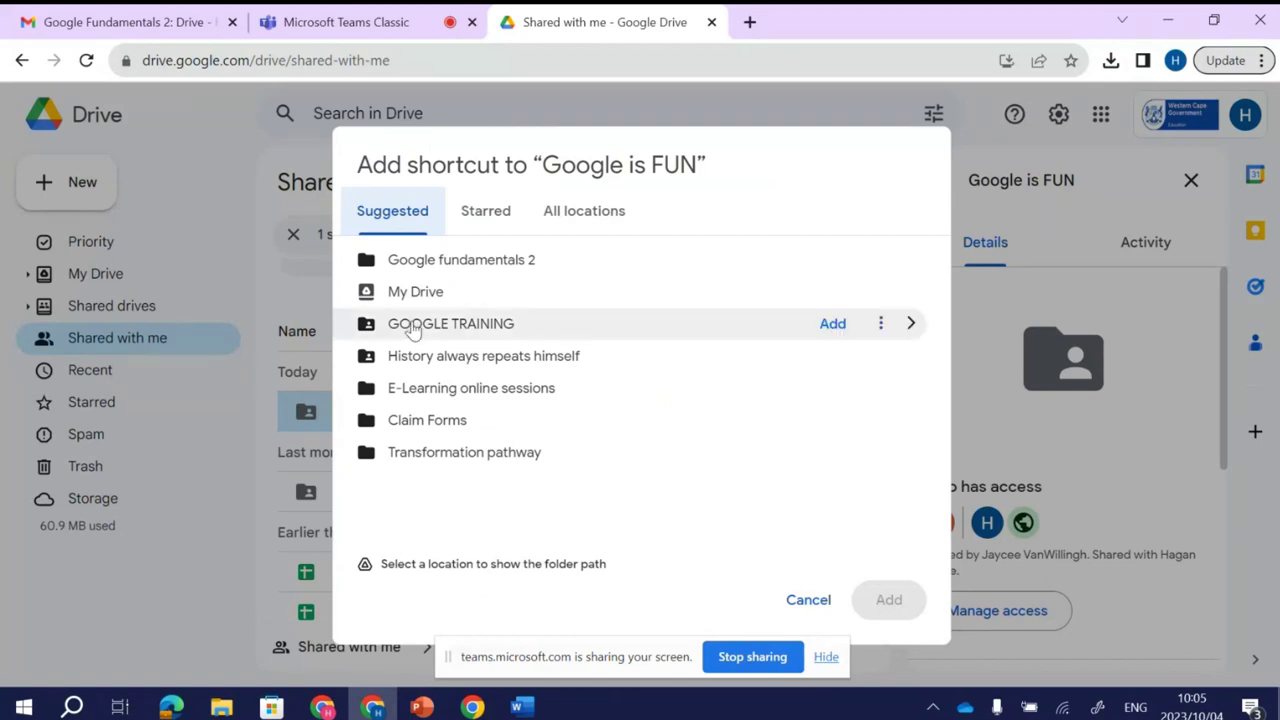
{"action": "left_click", "coordinate": [413, 332]}
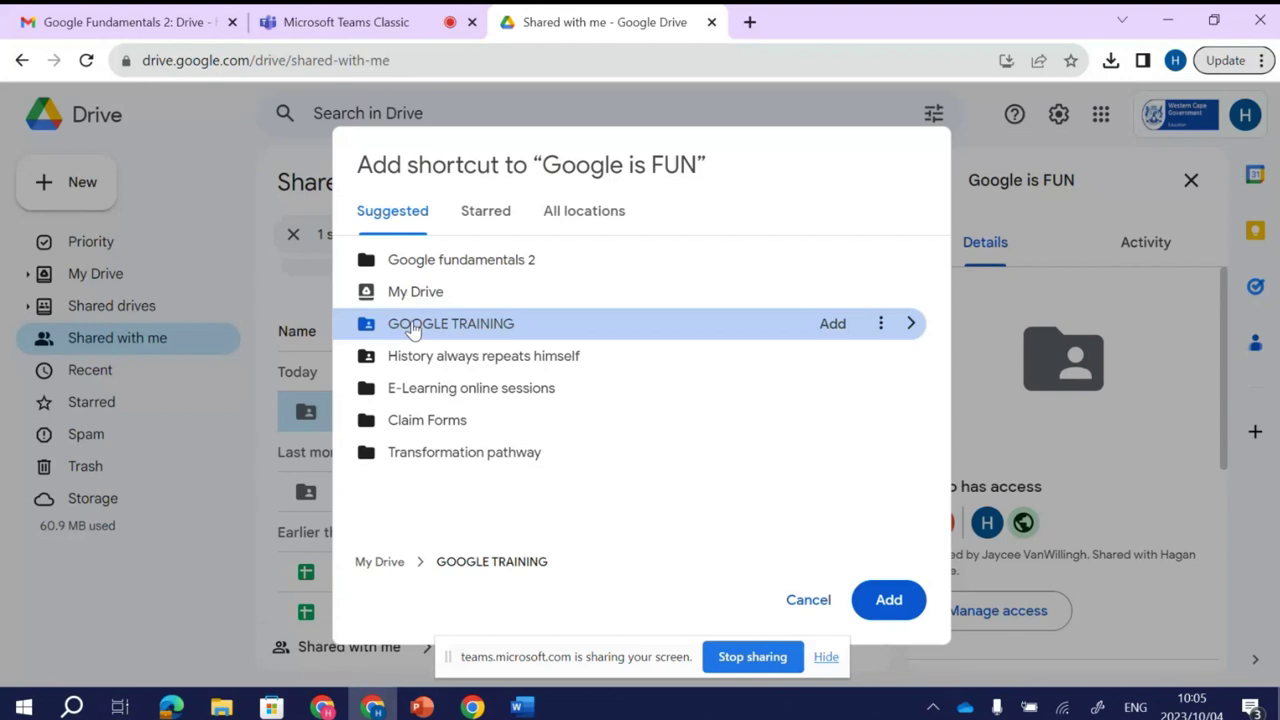
{"action": "left_click", "coordinate": [889, 601]}
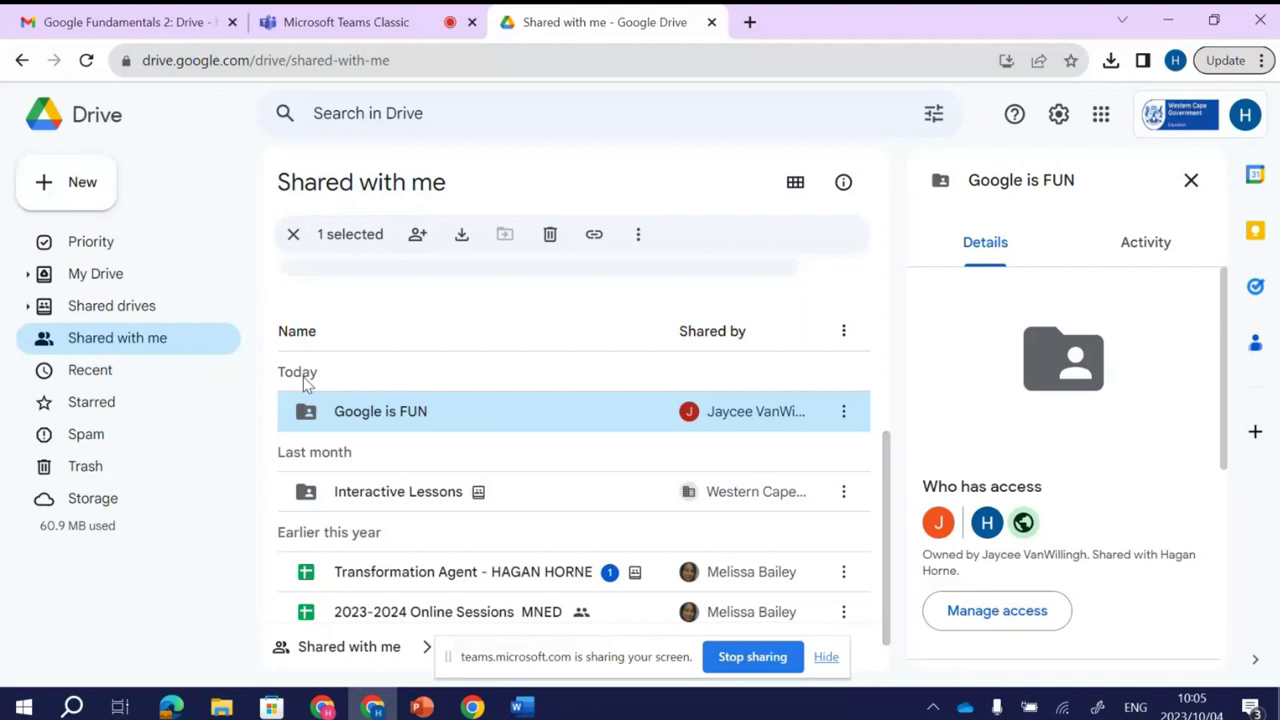
Step: Open the GOOGLE TRAINING folder from My Drive
{"action": "left_click", "coordinate": [95, 274]}
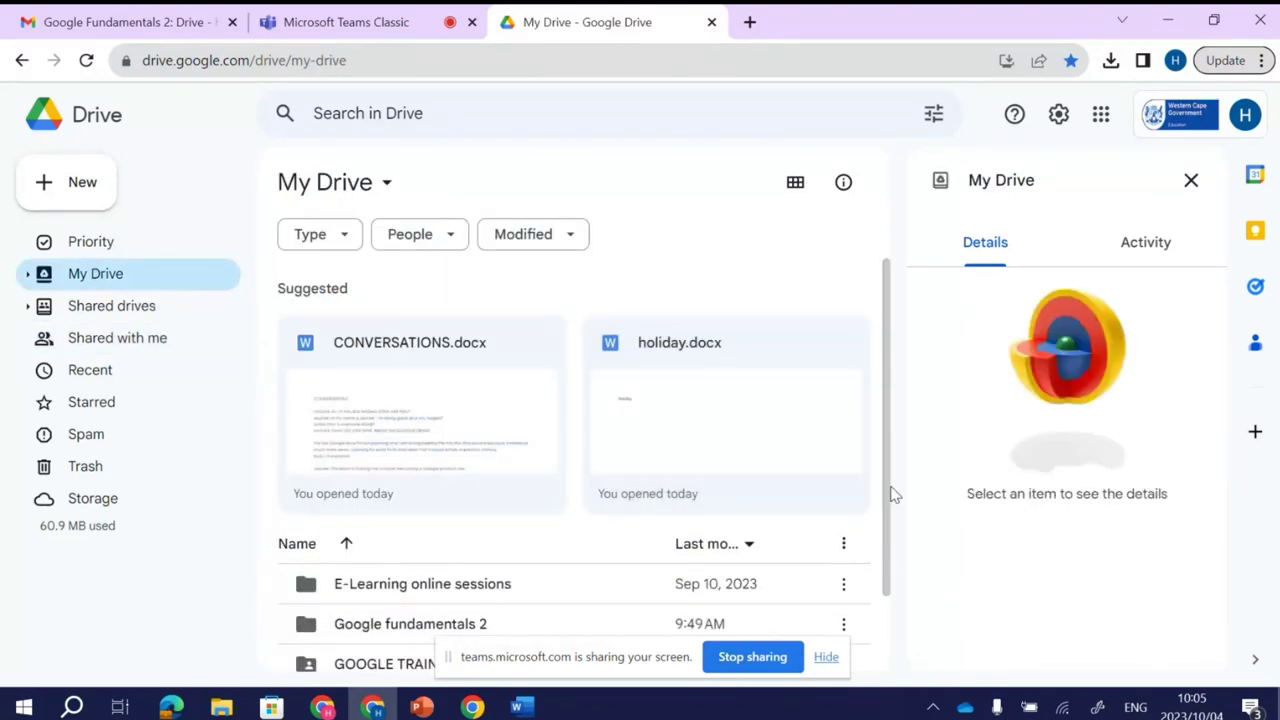
{"action": "left_click_drag", "start_coordinate": [888, 542], "coordinate": [889, 623]}
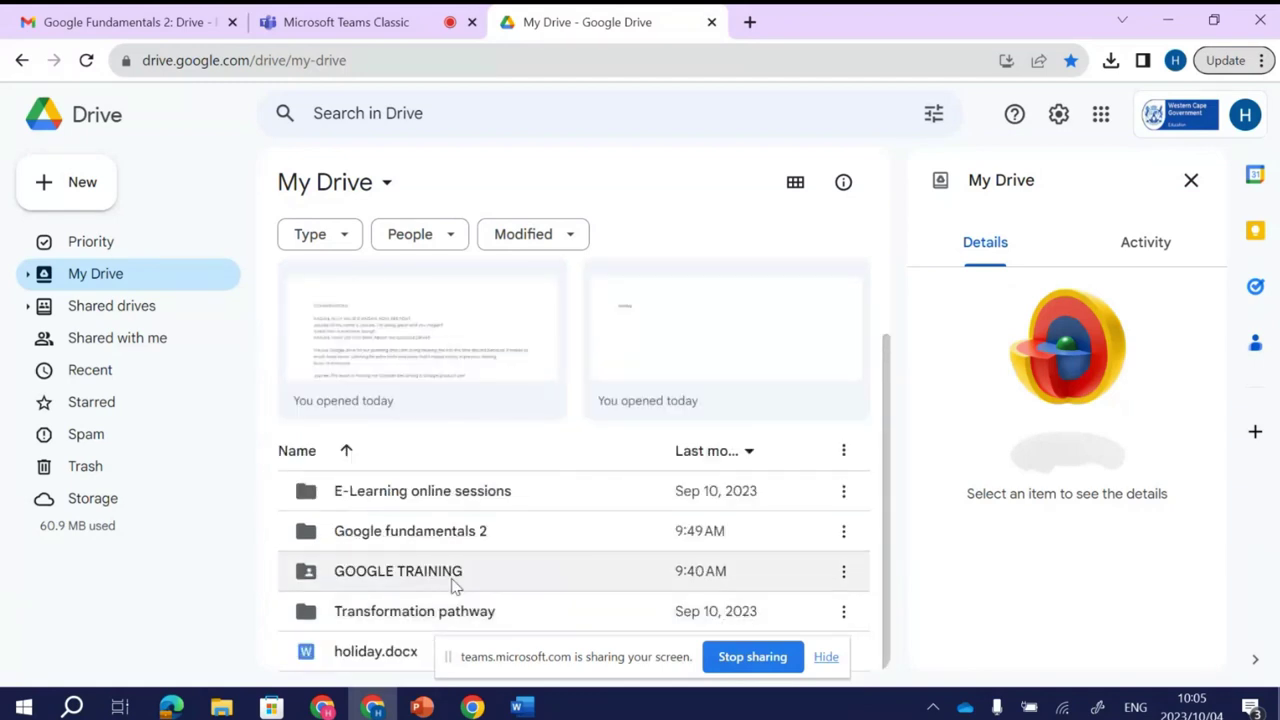
{"action": "left_click", "coordinate": [393, 580]}
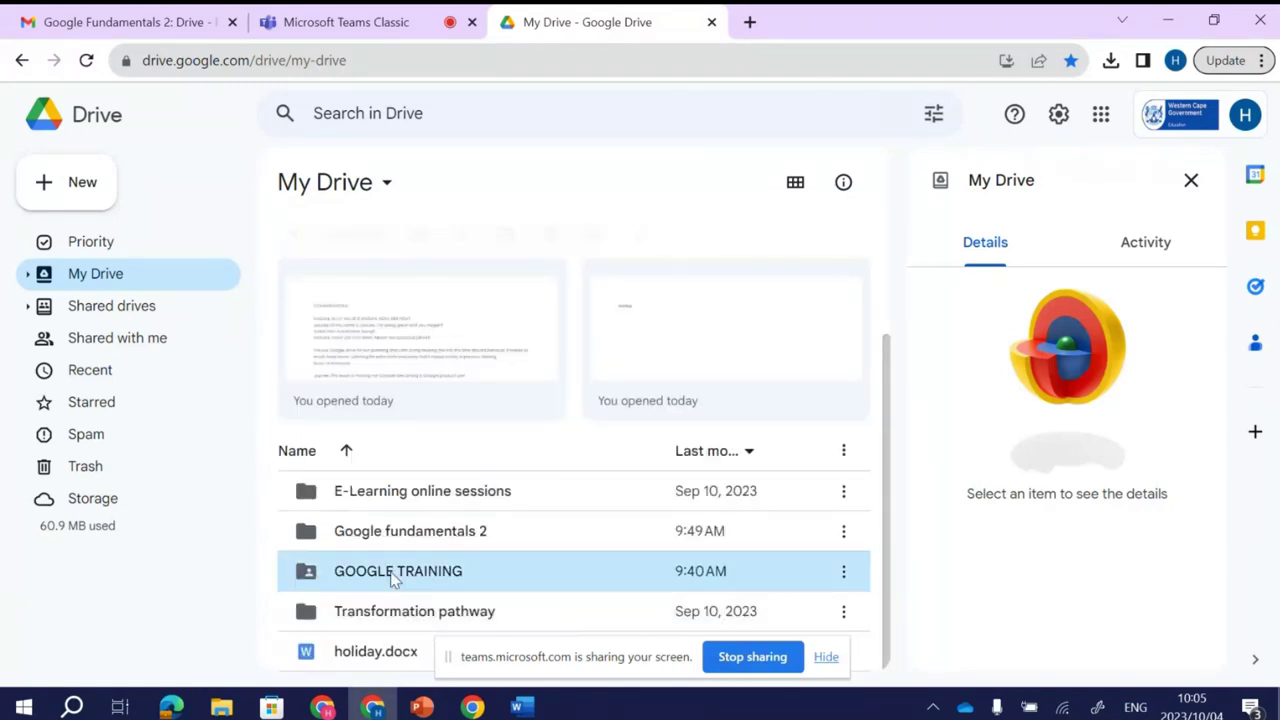
{"action": "double_click", "coordinate": [393, 580]}
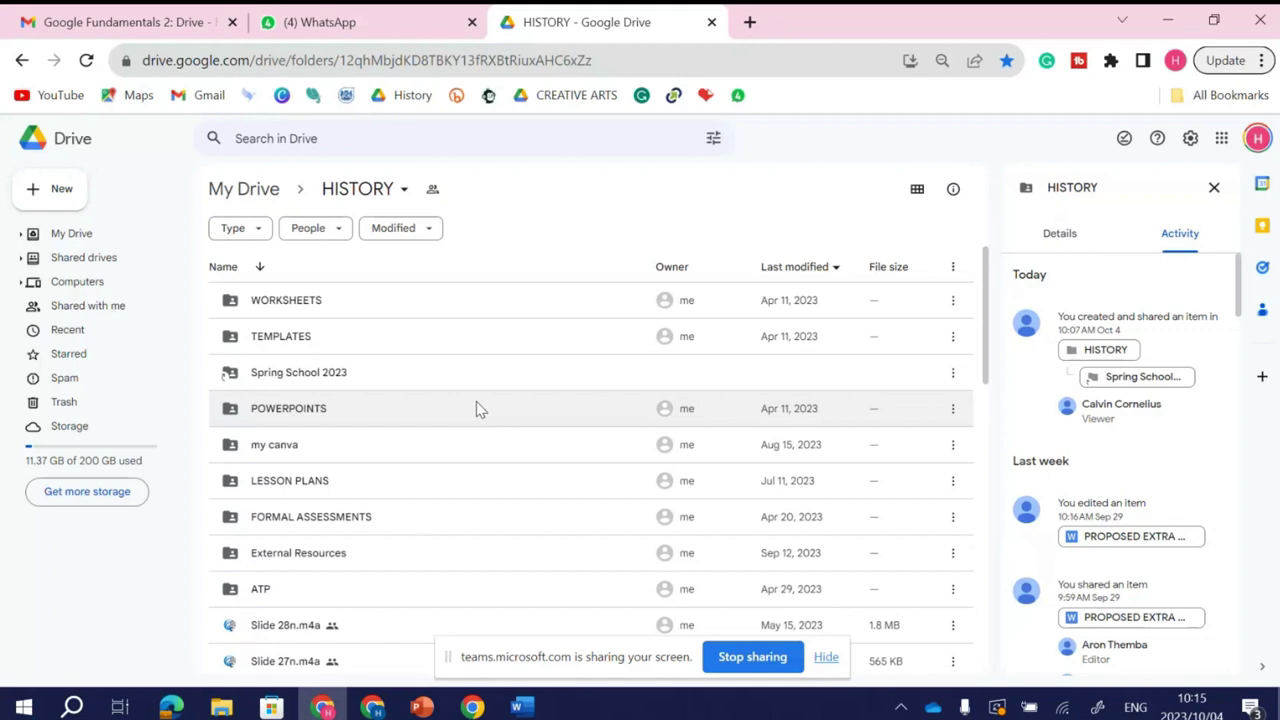
Step: Return from the HISTORY folder to My Drive in the personal account and look through the folder list for the starred HISTORY folder
{"action": "key", "text": "alt+Left"}
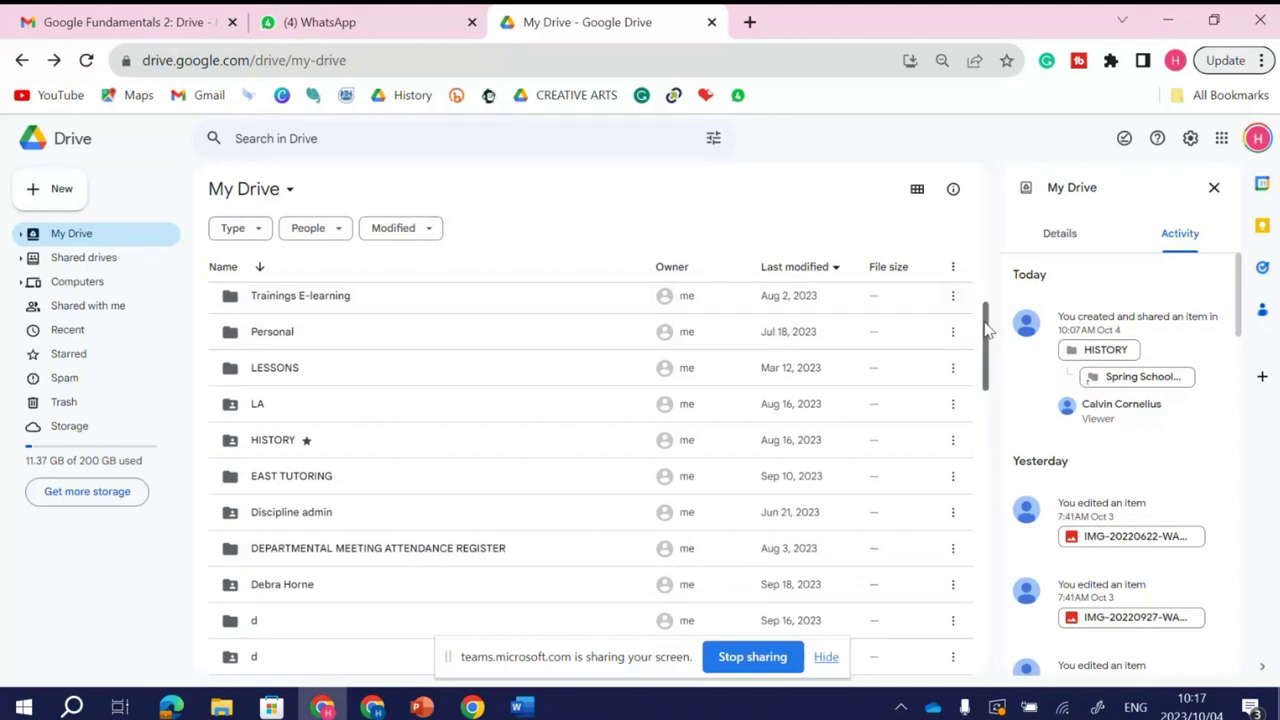
{"action": "left_click_drag", "start_coordinate": [987, 330], "coordinate": [987, 305]}
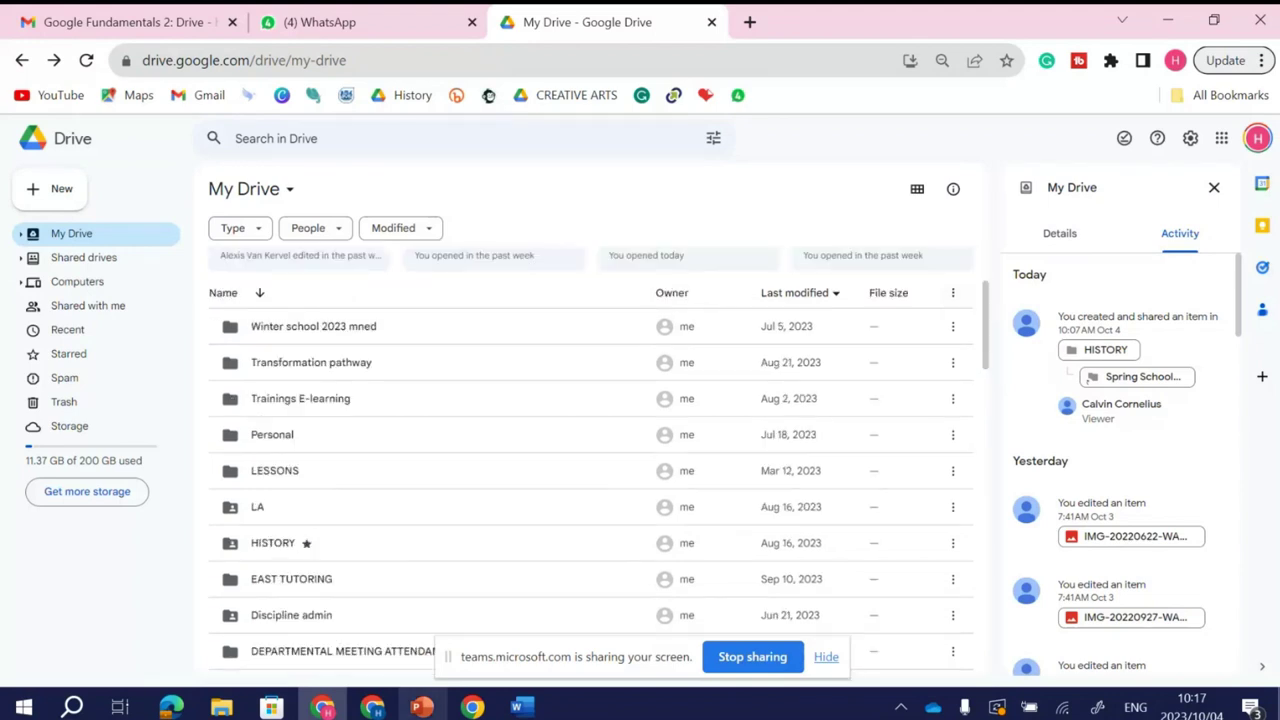
Step: Switch to the training account's Drive window and add the GOOGLE TRAINING folder to Starred
{"action": "mouse_move", "coordinate": [372, 707]}
{"action": "left_click", "coordinate": [405, 629]}
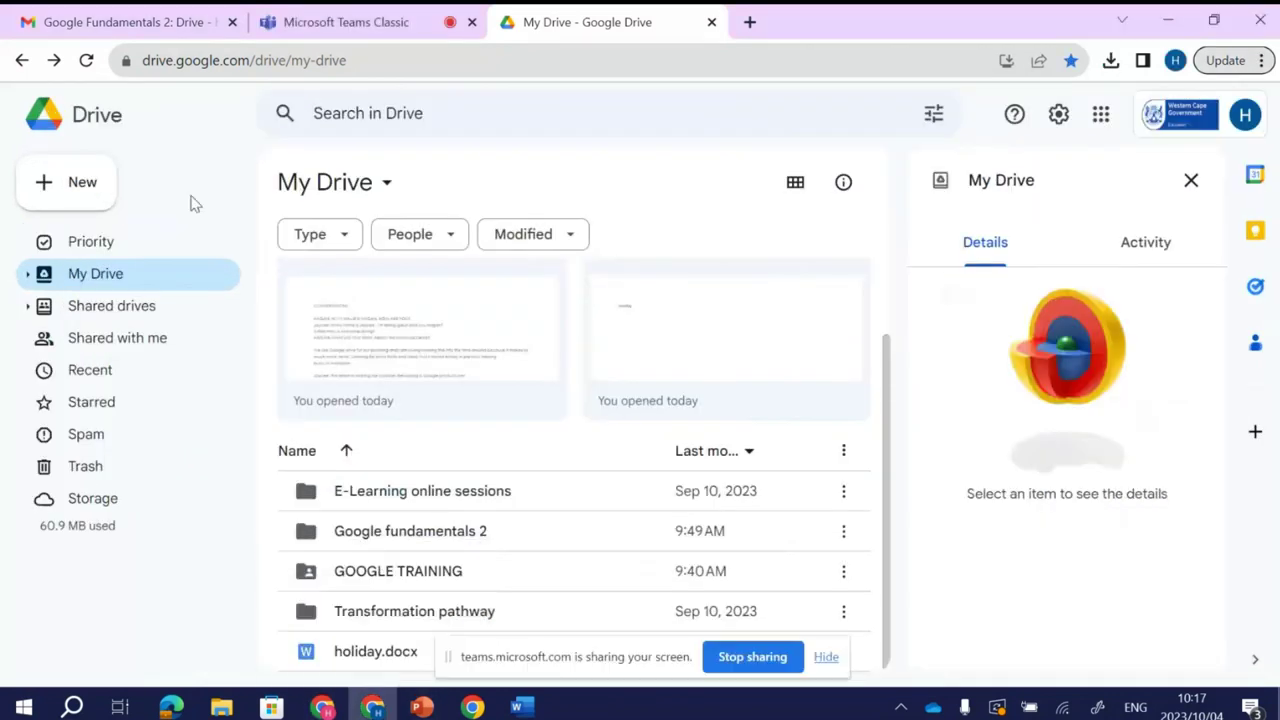
{"action": "left_click", "coordinate": [845, 578]}
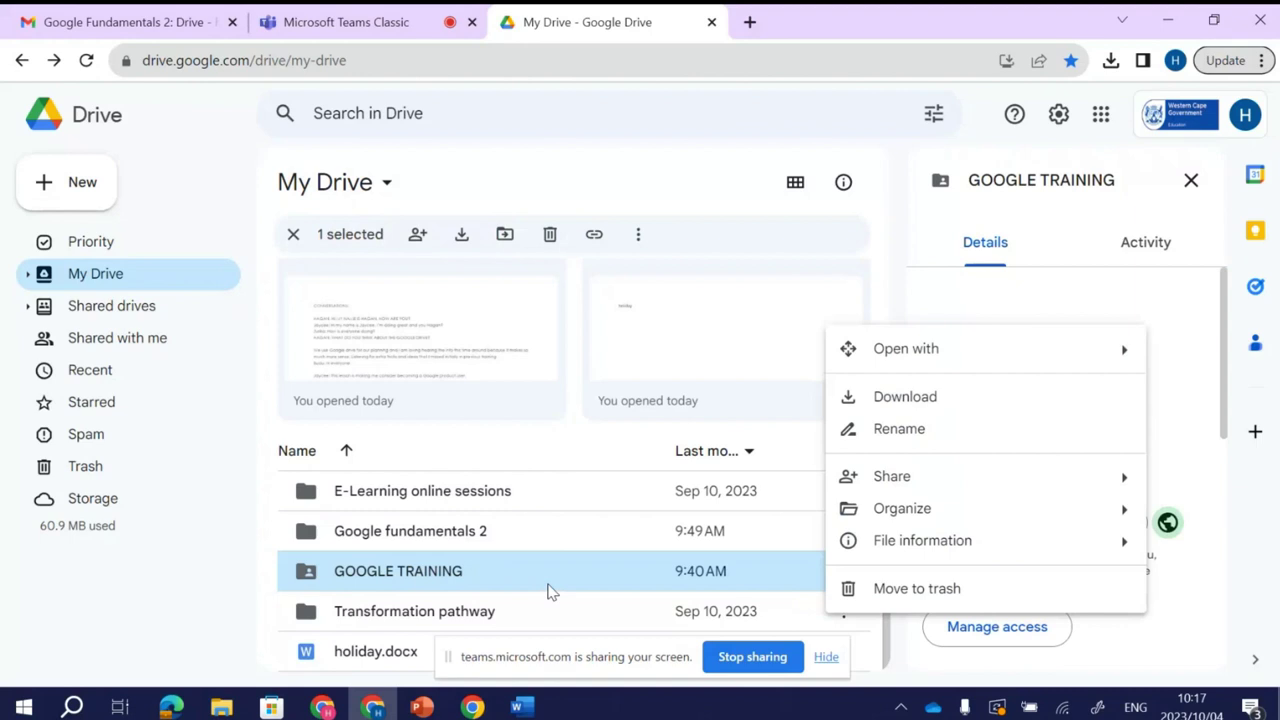
{"action": "mouse_move", "coordinate": [975, 518]}
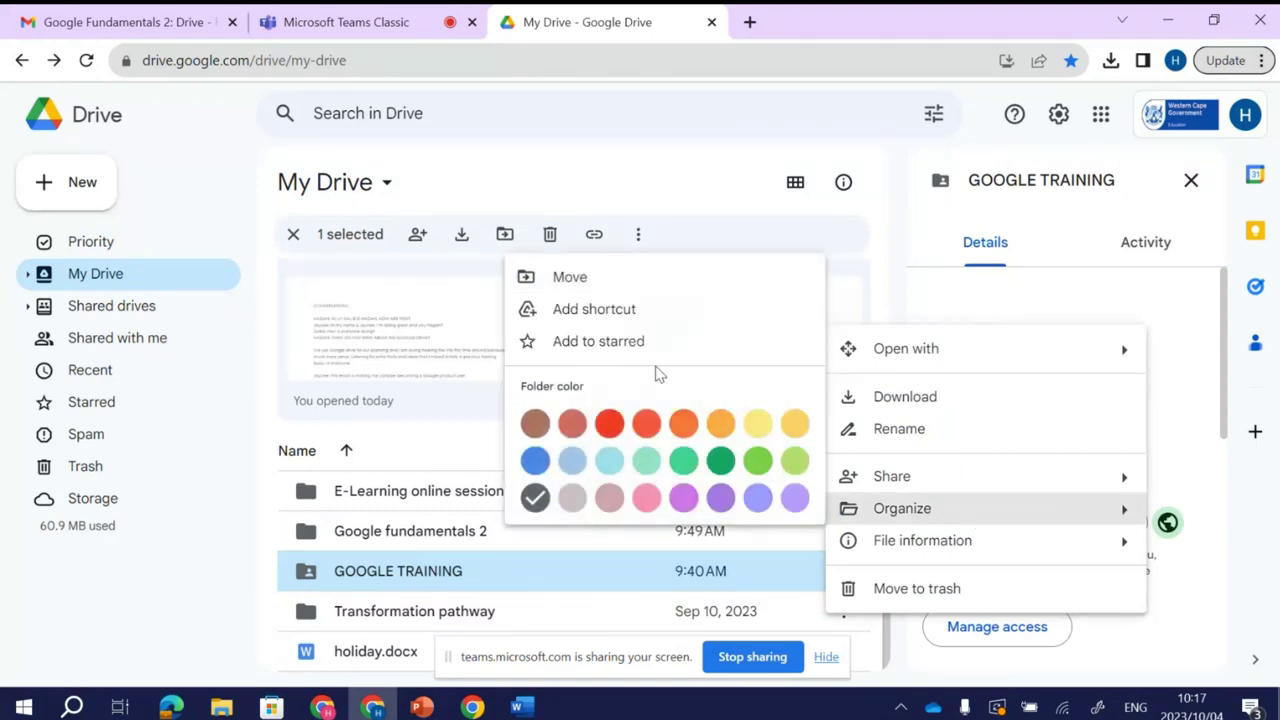
{"action": "left_click", "coordinate": [606, 343]}
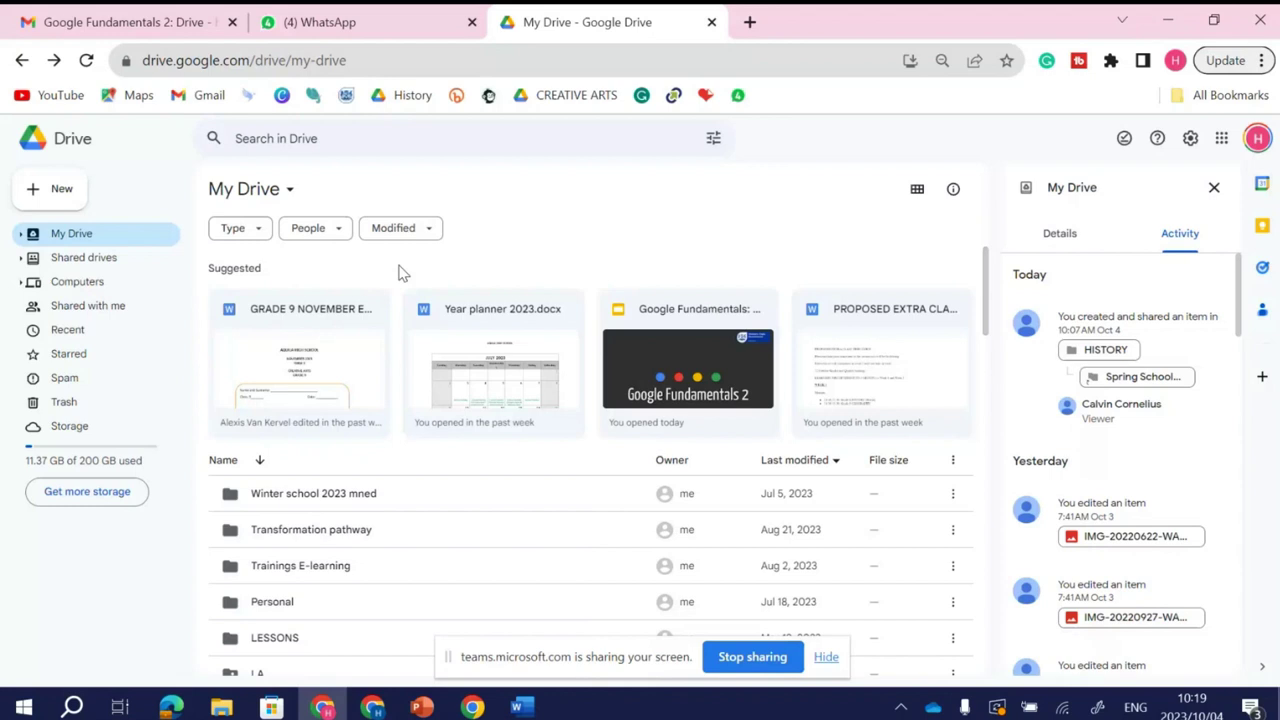
Step: View the Shared drives lists in both the personal and the training Drive accounts
{"action": "left_click", "coordinate": [72, 259]}
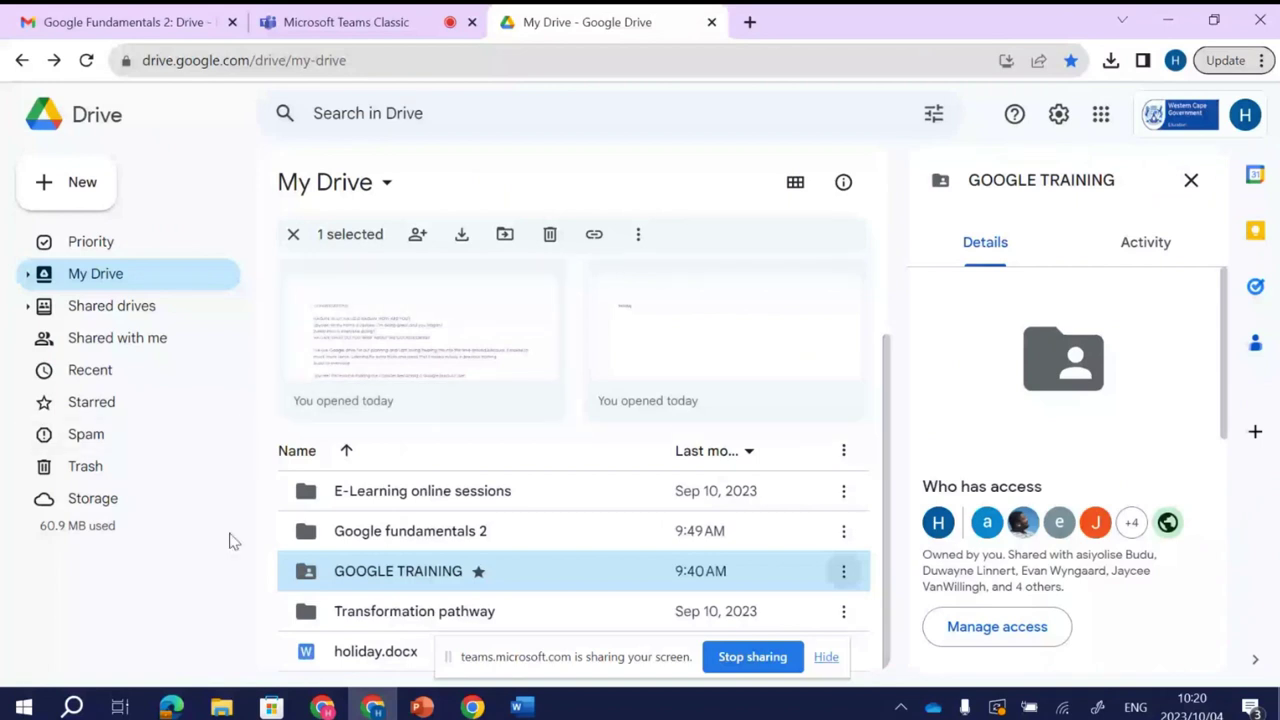
{"action": "left_click", "coordinate": [103, 307]}
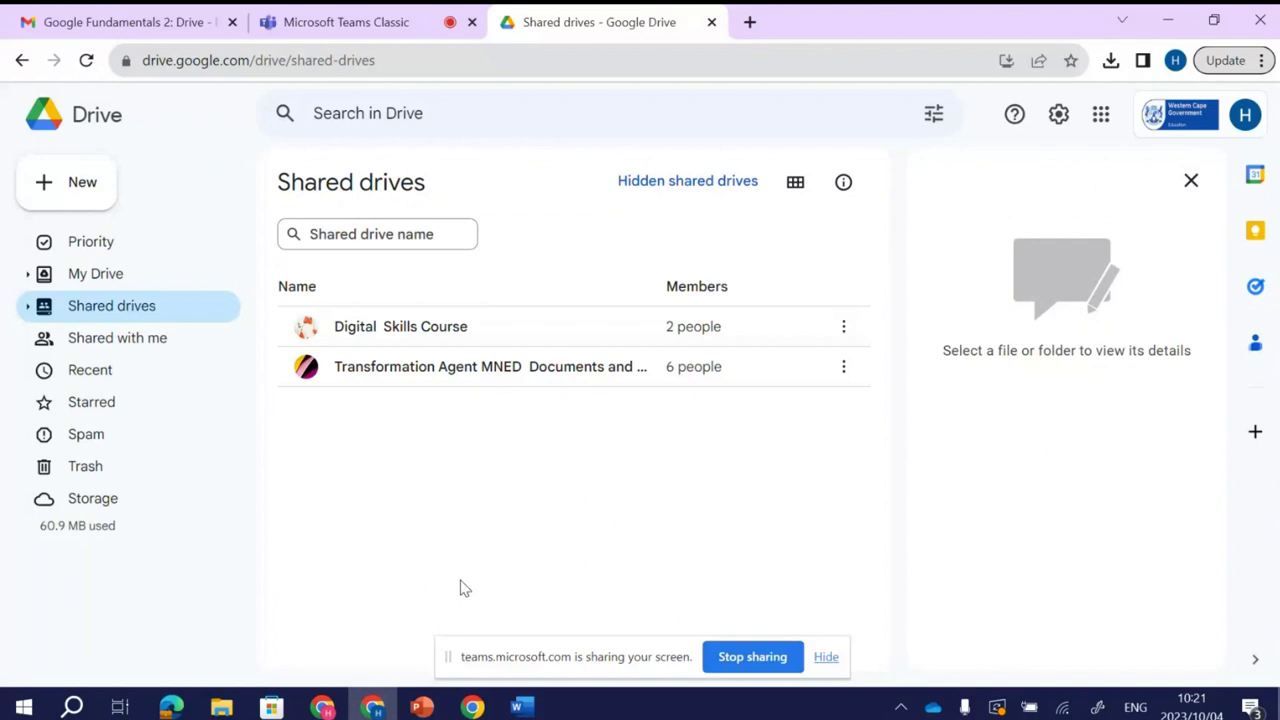
{"action": "left_click", "coordinate": [322, 707]}
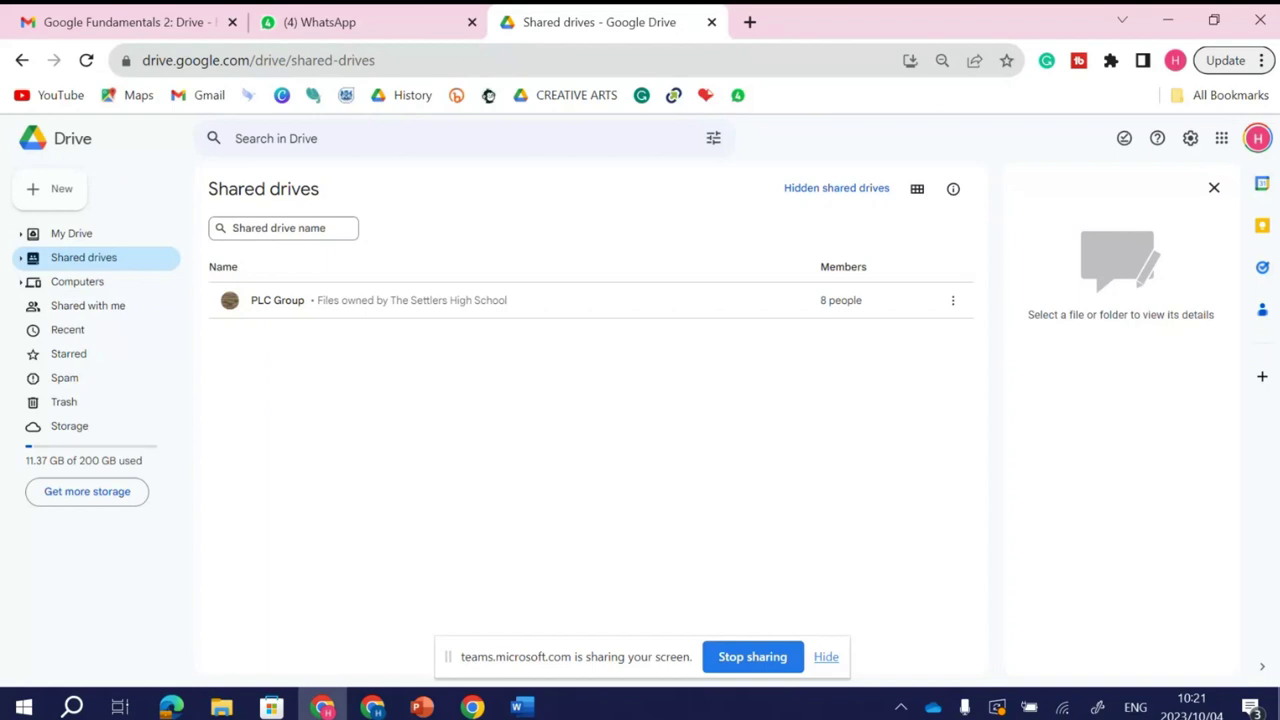
{"action": "key", "text": "ctrl+plus"}
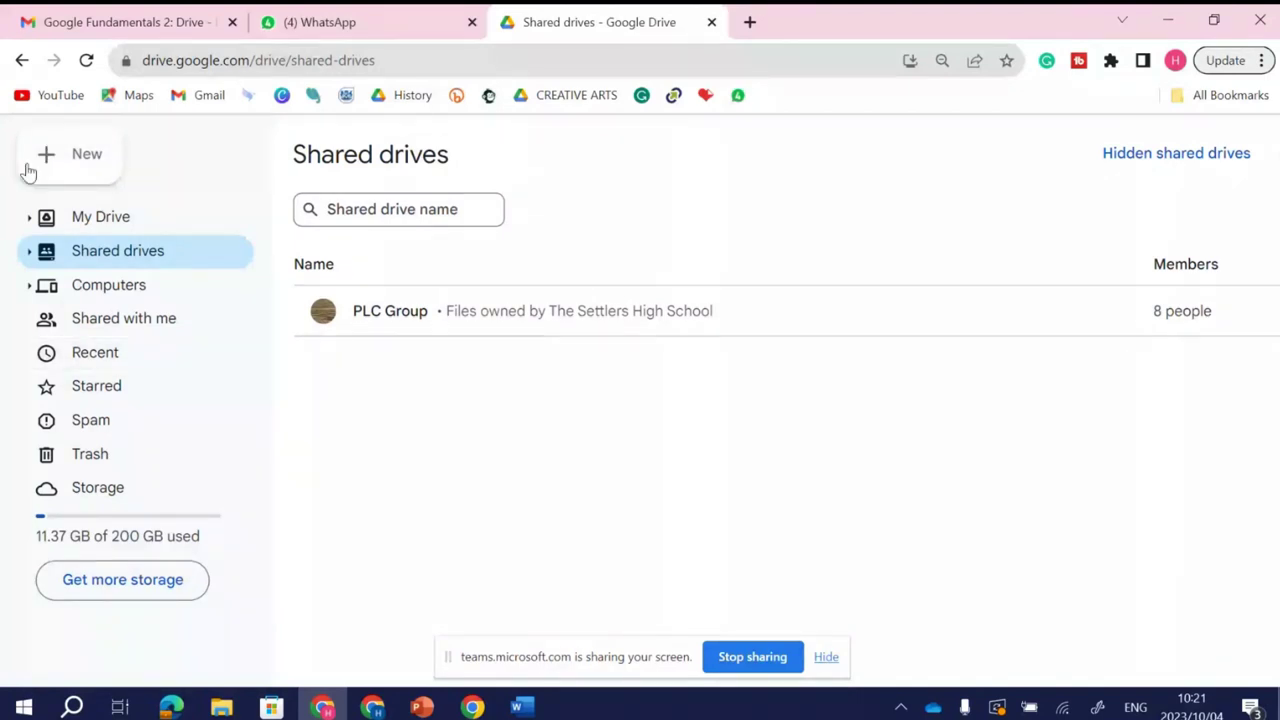
Step: Create a new shared drive named GOOGLE in the training account's Drive
{"action": "mouse_move", "coordinate": [373, 706]}
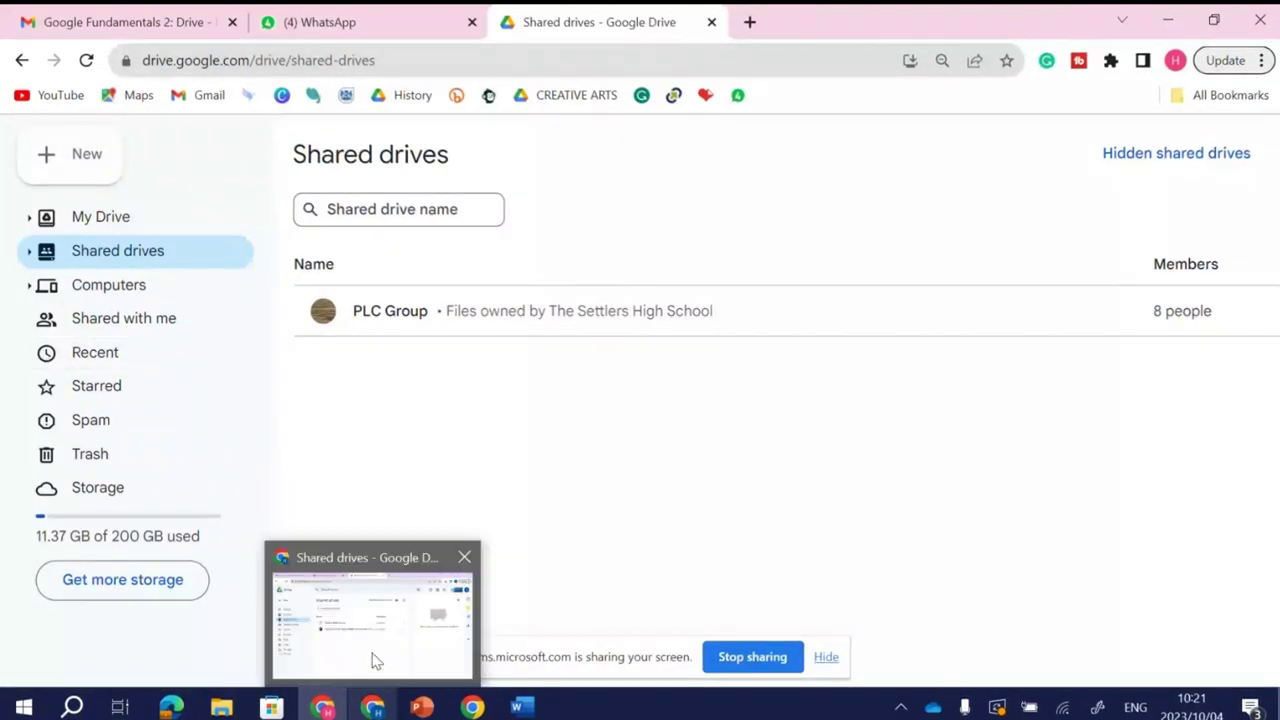
{"action": "left_click", "coordinate": [373, 660]}
{"action": "left_click", "coordinate": [55, 200]}
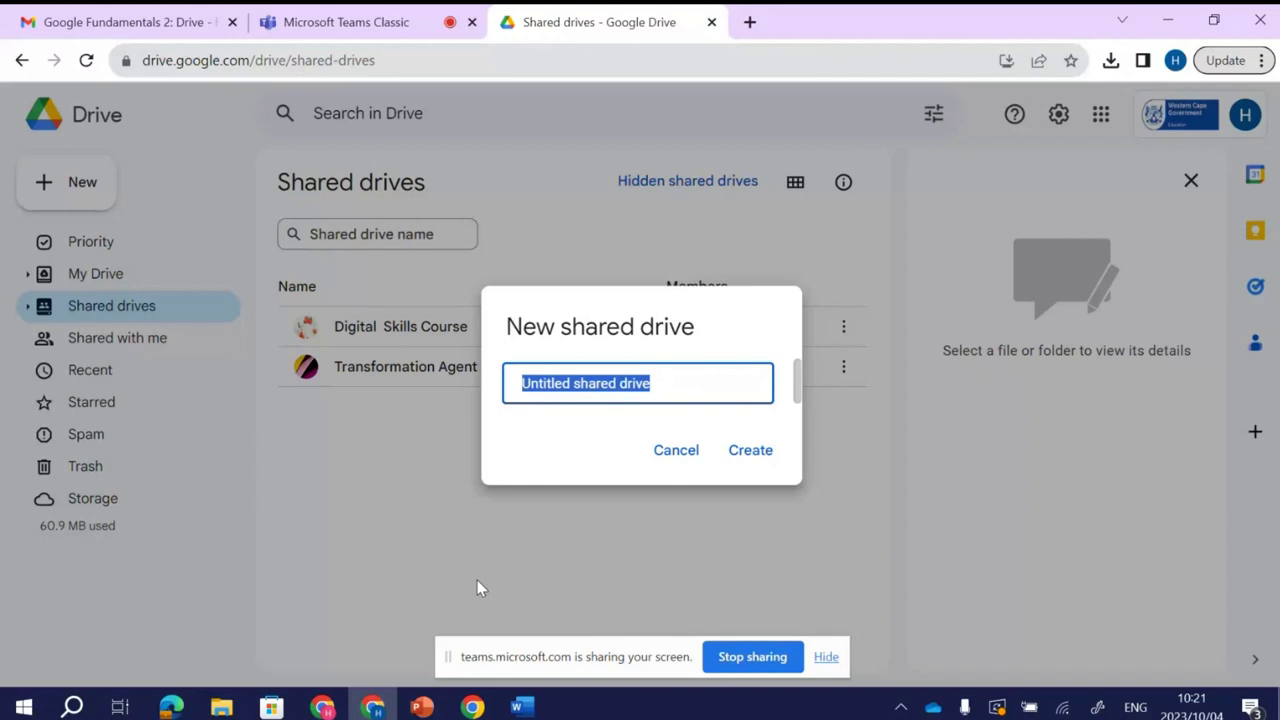
{"action": "type", "text": "GOO"}
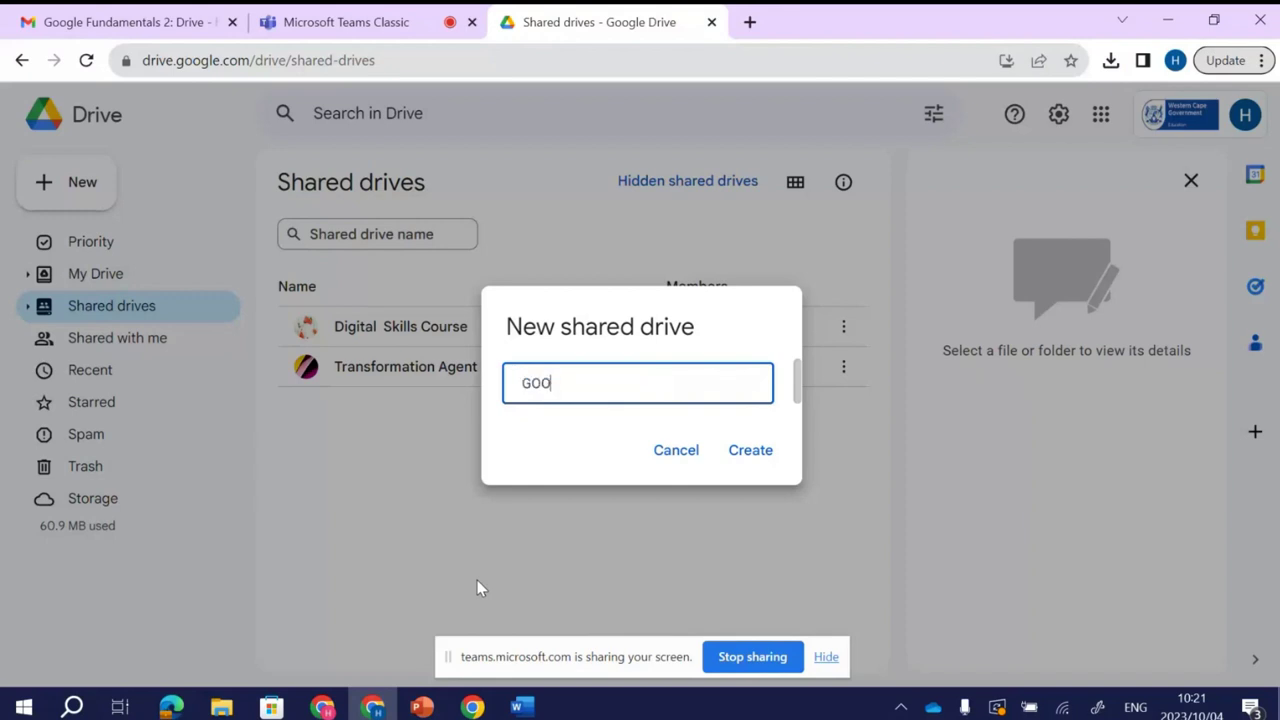
{"action": "type", "text": "GLE"}
{"action": "left_click", "coordinate": [746, 452]}
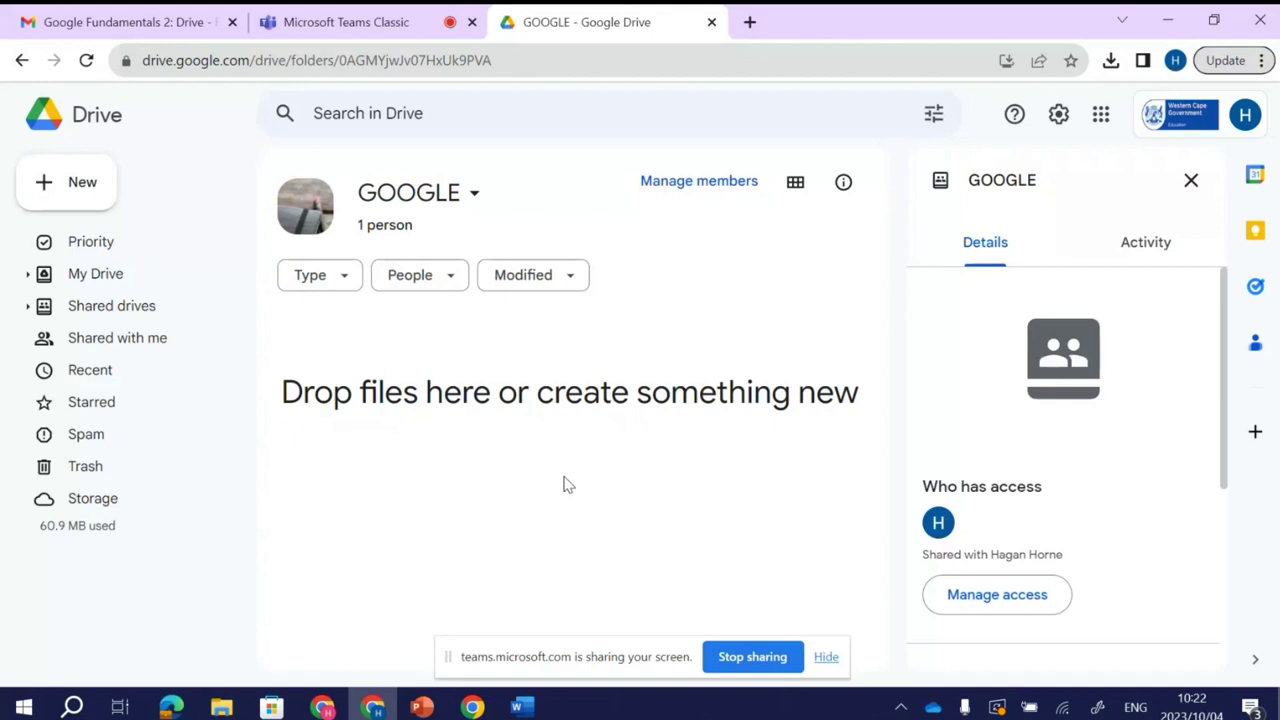
Step: Filter the contents of the GOOGLE shared drive by one of the suggested people
{"action": "left_click", "coordinate": [346, 280]}
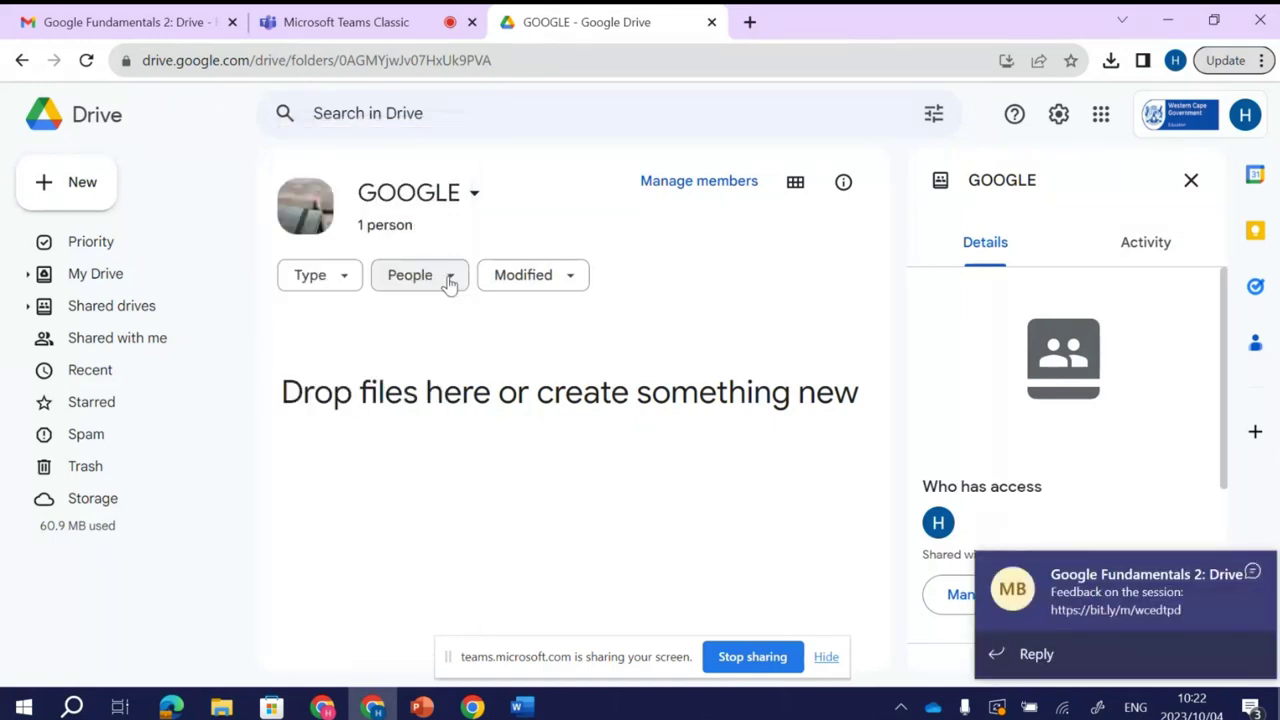
{"action": "left_click", "coordinate": [449, 281]}
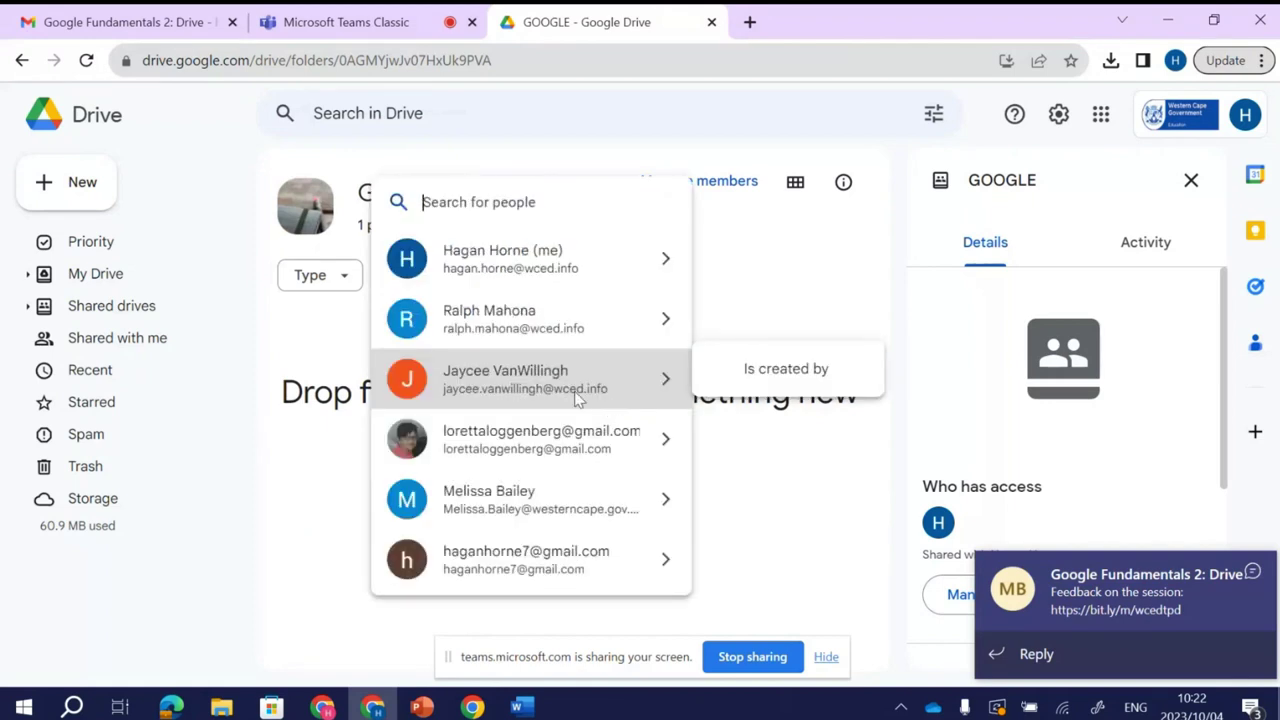
{"action": "left_click", "coordinate": [647, 381]}
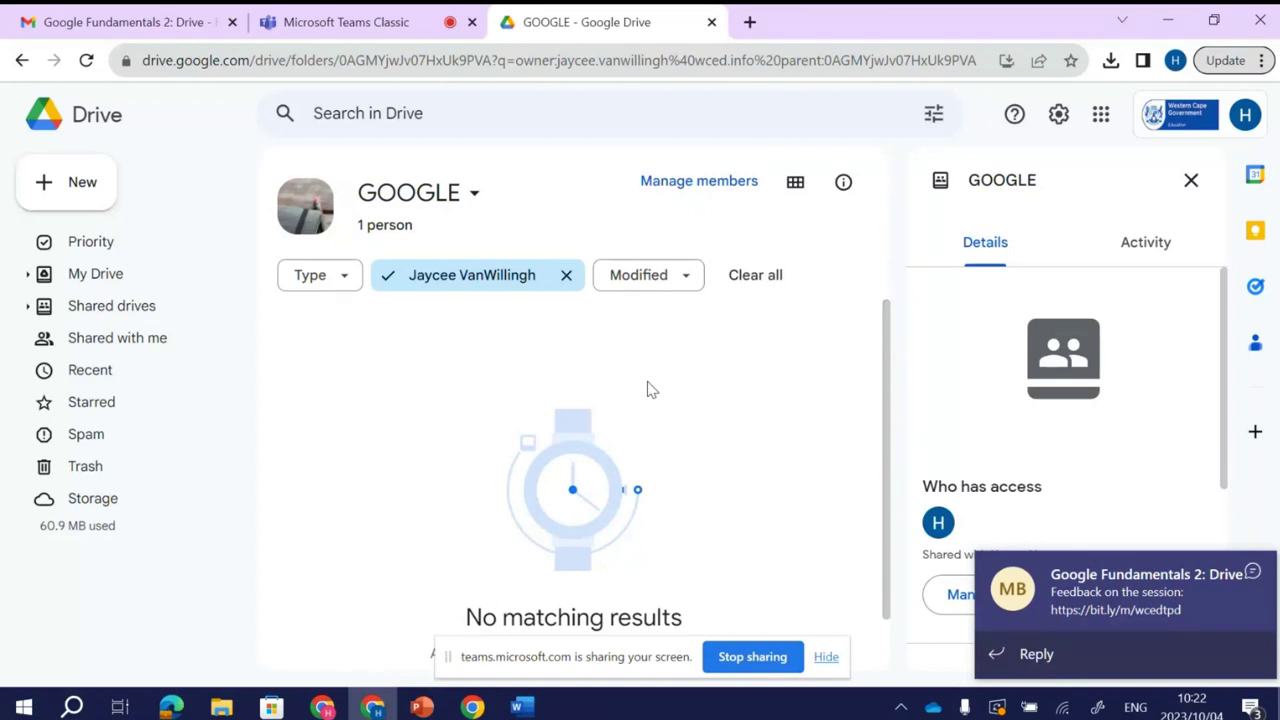
Step: Check the modified-date filter options for the GOOGLE shared drive without applying any, and reopen the people filter
{"action": "left_click", "coordinate": [687, 283]}
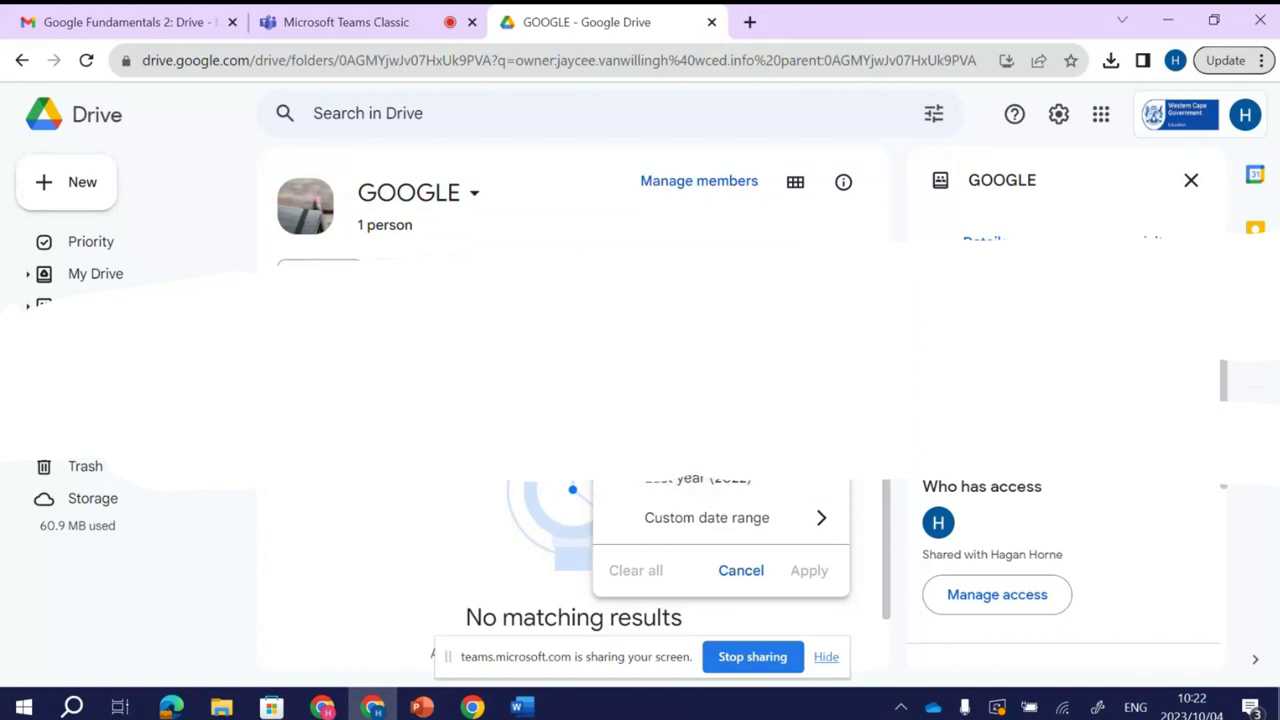
{"action": "left_click", "coordinate": [490, 398]}
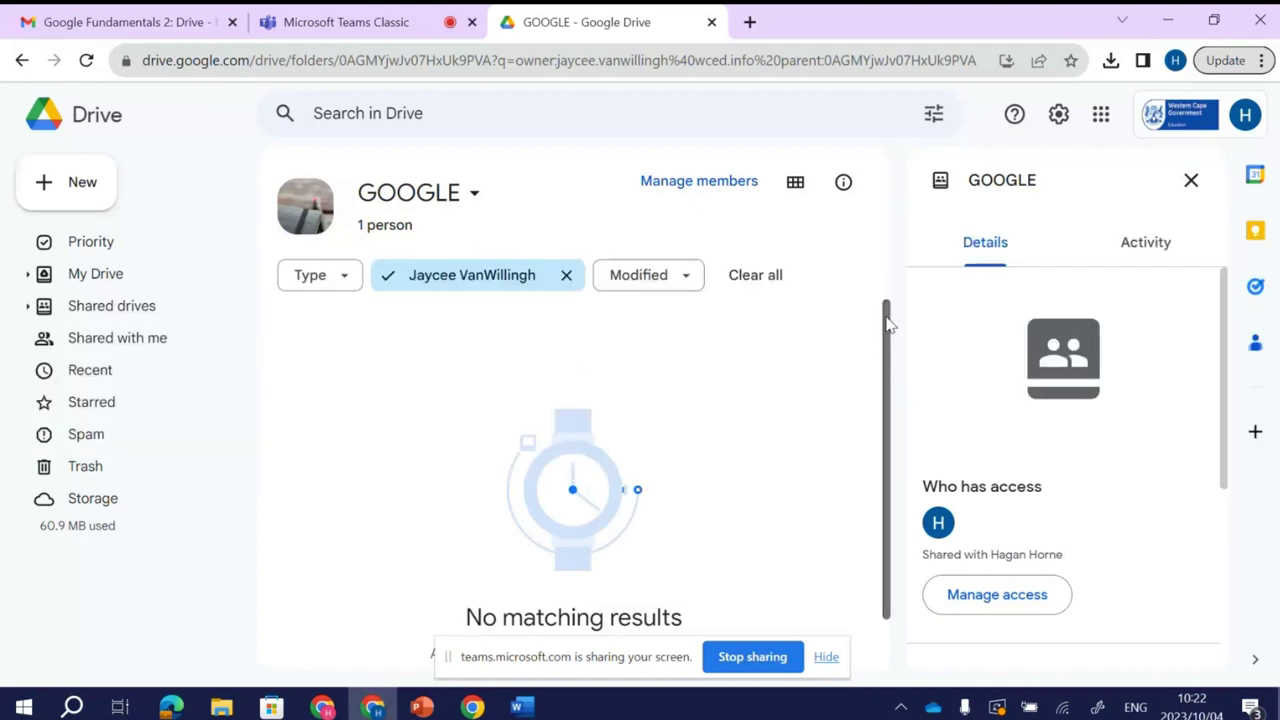
{"action": "mouse_move", "coordinate": [889, 323]}
{"action": "left_mouse_down"}
{"action": "mouse_move", "coordinate": [889, 372]}
{"action": "mouse_move", "coordinate": [896, 333]}
{"action": "left_mouse_up"}
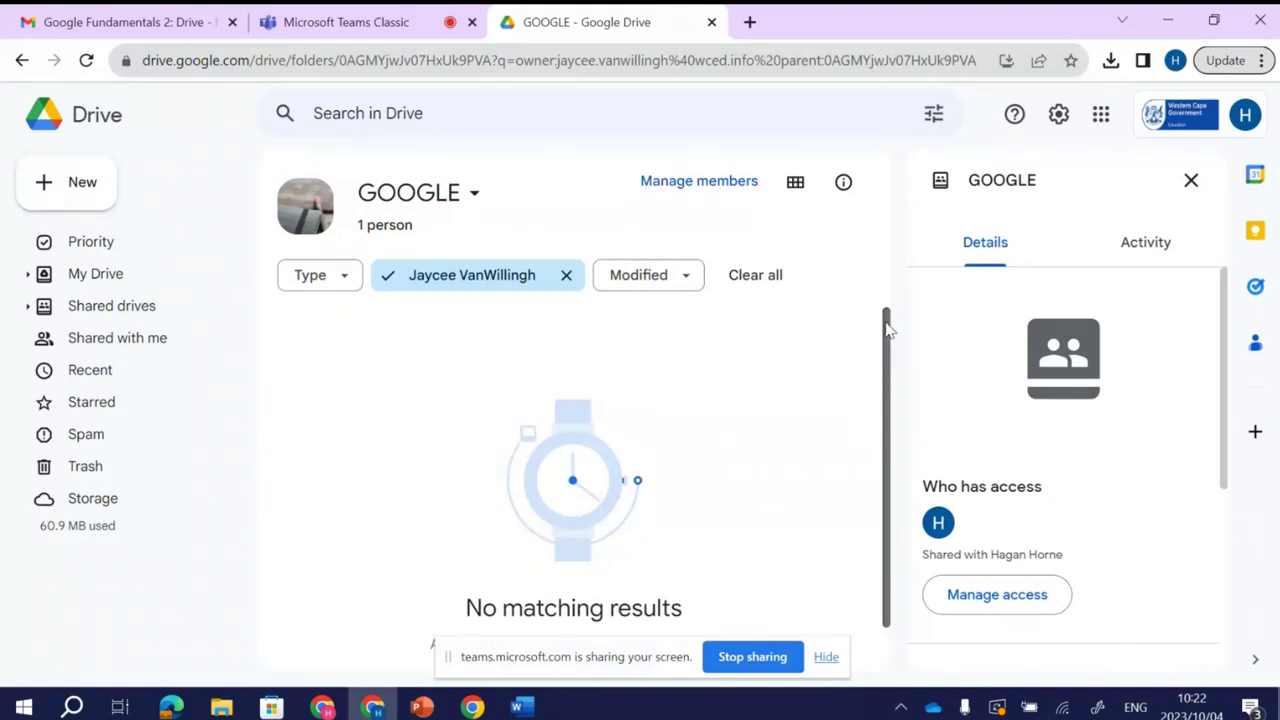
{"action": "scroll", "coordinate": [722, 511], "scroll_direction": "up", "scroll_amount": 1}
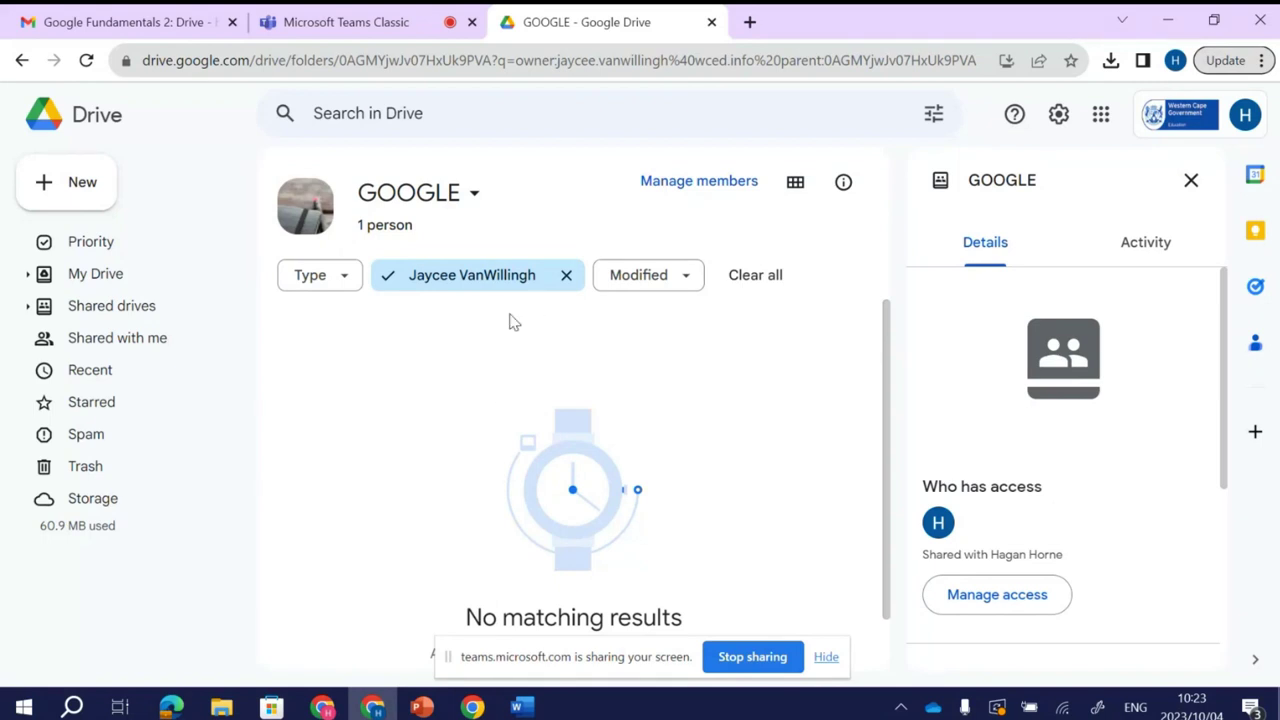
{"action": "left_click", "coordinate": [500, 278]}
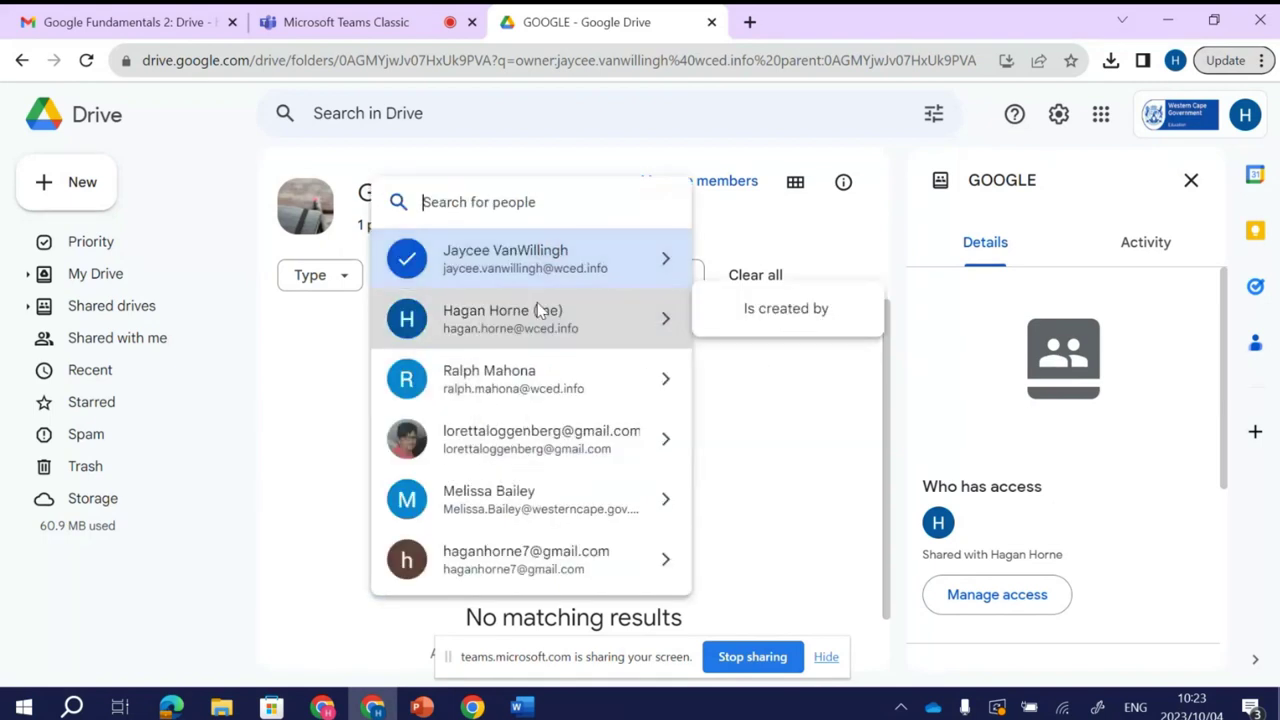